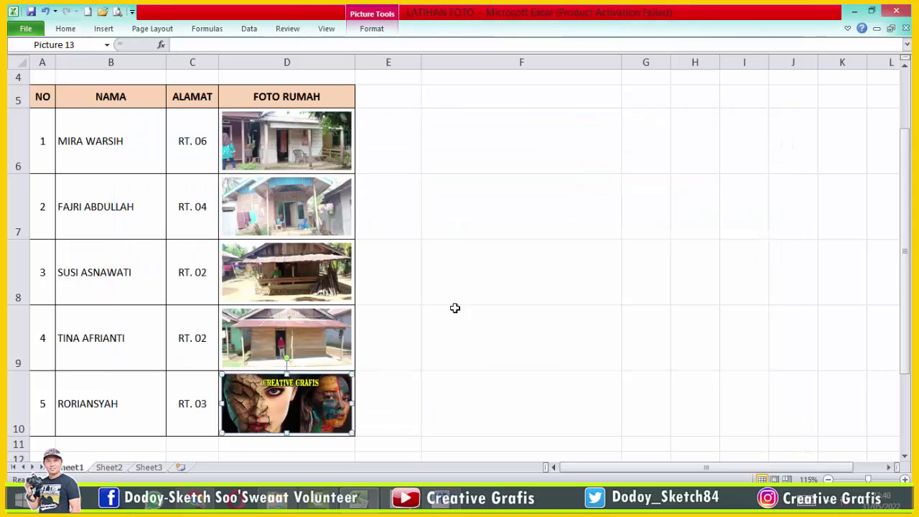
{"action": "left_click", "coordinate": [475, 371]}
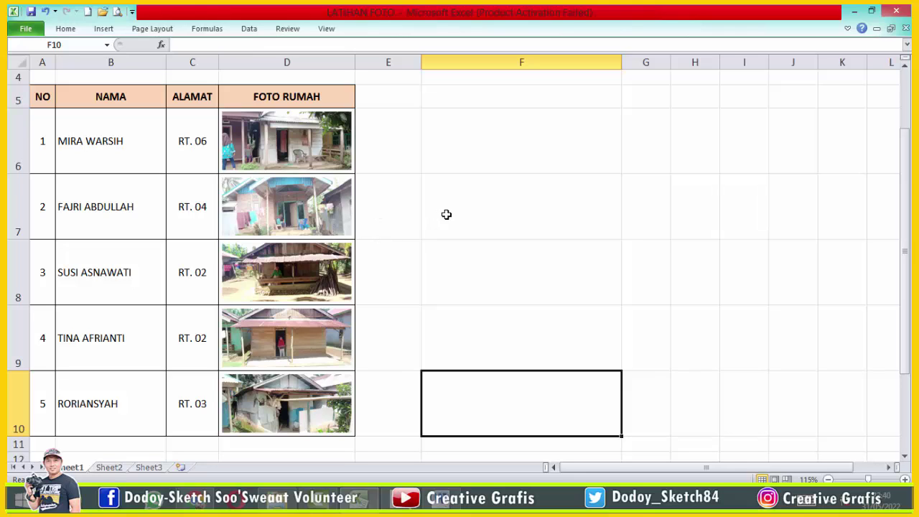
{"action": "left_click", "coordinate": [446, 214]}
{"action": "left_click", "coordinate": [107, 30]}
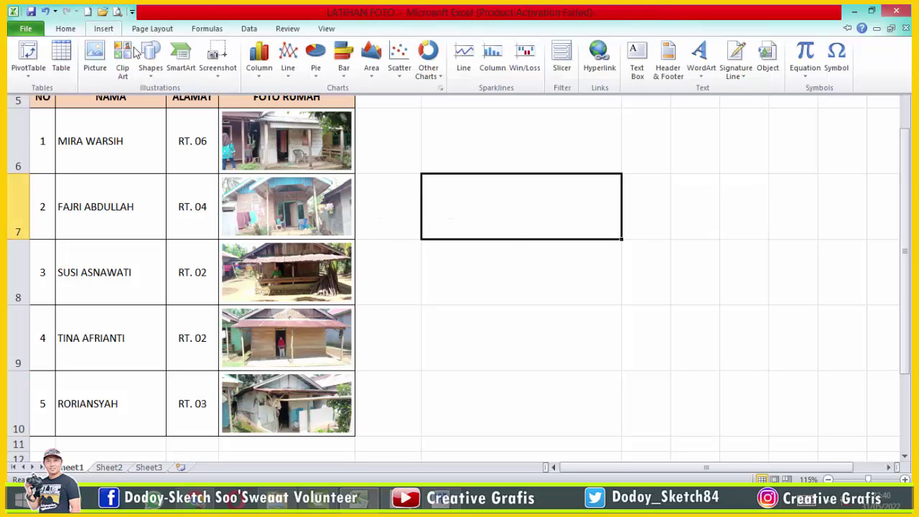
{"action": "left_click", "coordinate": [96, 66]}
{"action": "double_click", "coordinate": [351, 215]}
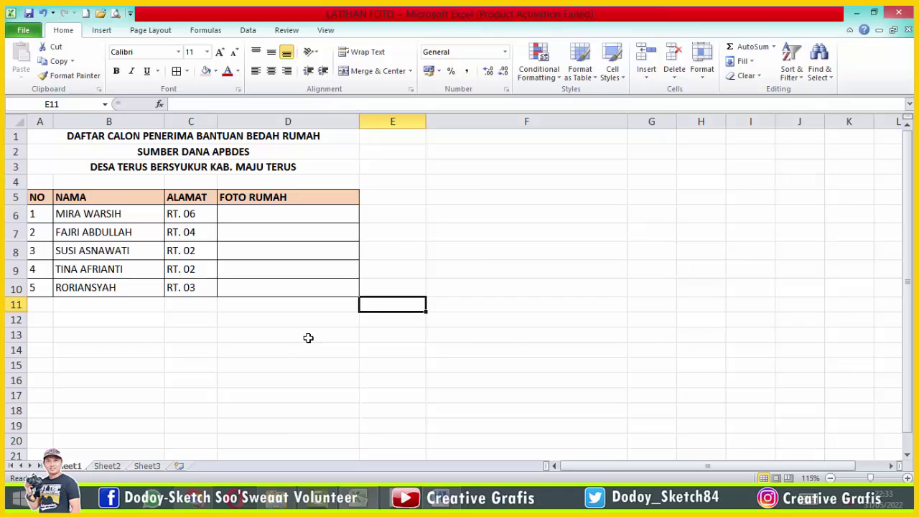
- Select a cell below the table and switch to the PERTANYAAN questions document in Word
{"action": "left_click", "coordinate": [400, 363]}
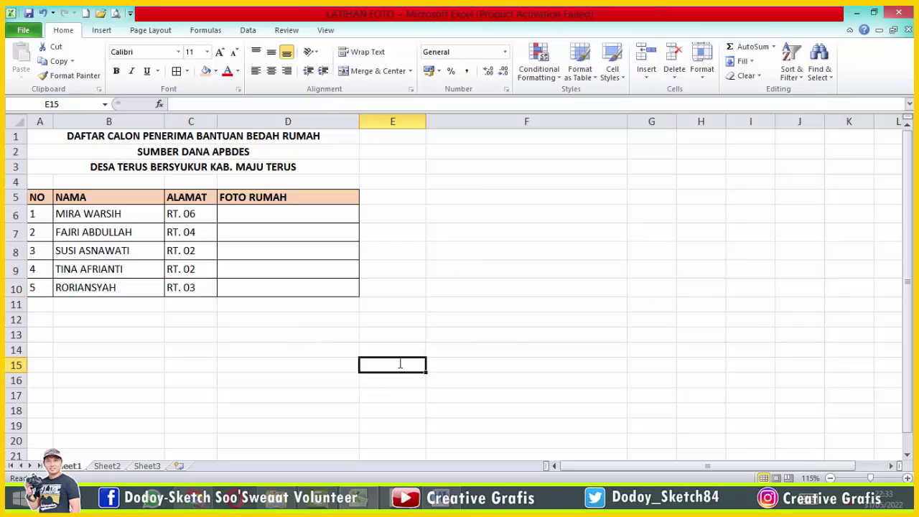
{"action": "key", "text": "alt+Tab"}
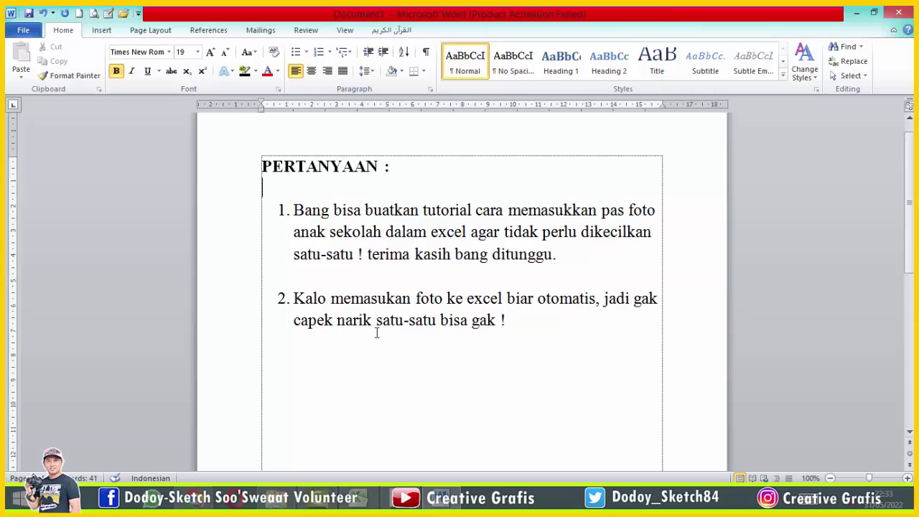
- Minimize the PERTANYAAN document and bring the LATIHAN FOTO workbook back to the front
{"action": "left_click", "coordinate": [538, 326]}
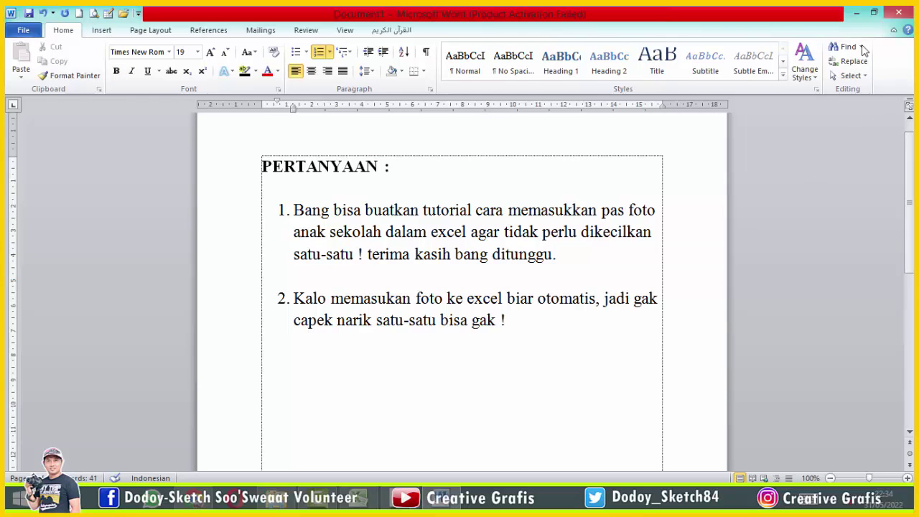
{"action": "left_click", "coordinate": [856, 12]}
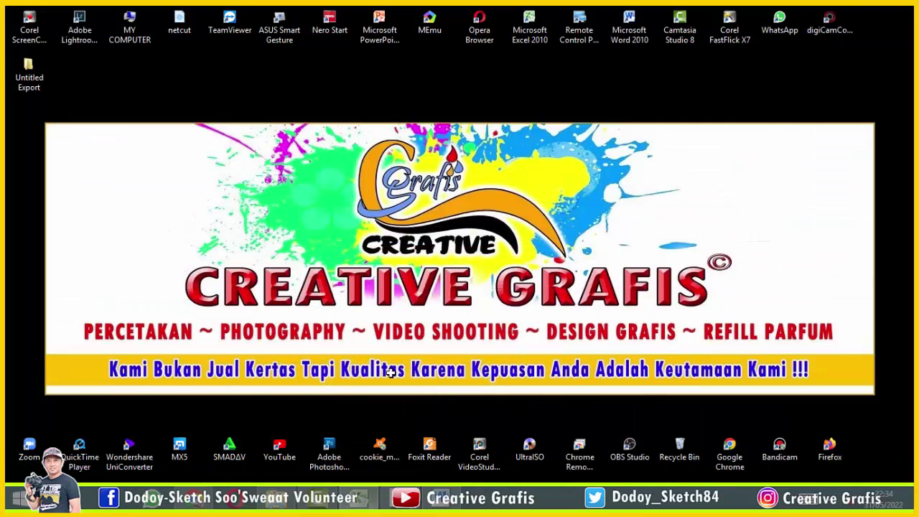
{"action": "left_click", "coordinate": [357, 497]}
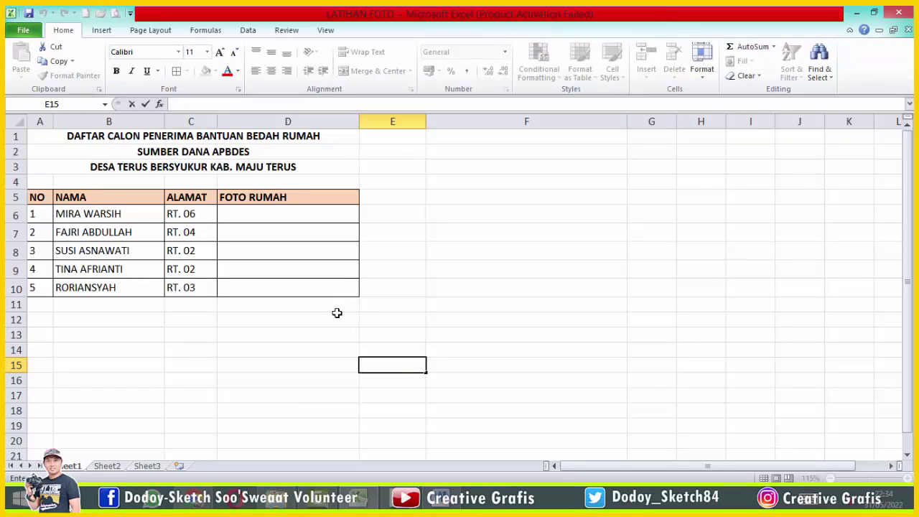
- Center the numbers in the NO column, cells A6 to A10
{"action": "left_click", "coordinate": [182, 137]}
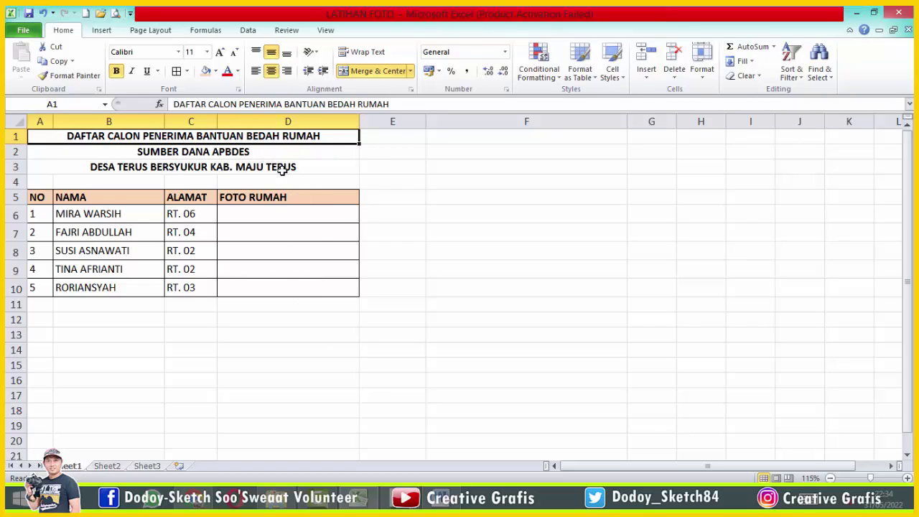
{"action": "left_click", "coordinate": [294, 350]}
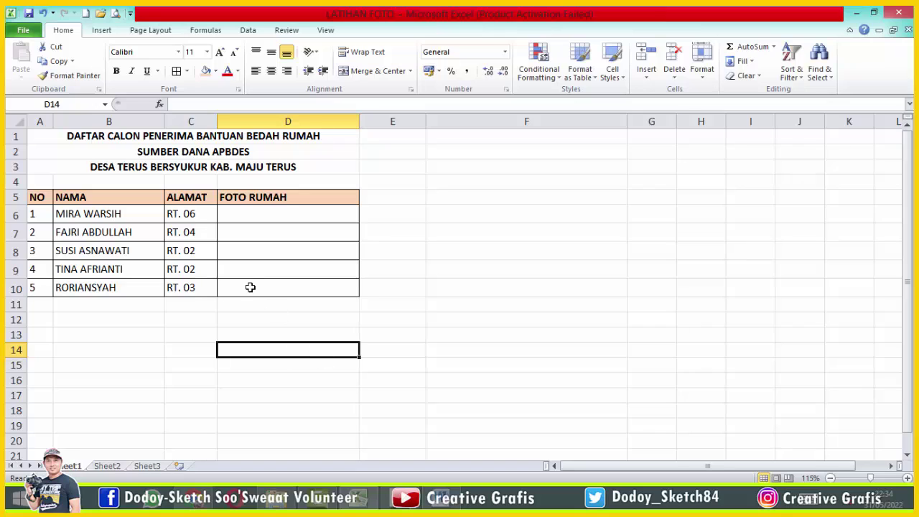
{"action": "left_click", "coordinate": [269, 325]}
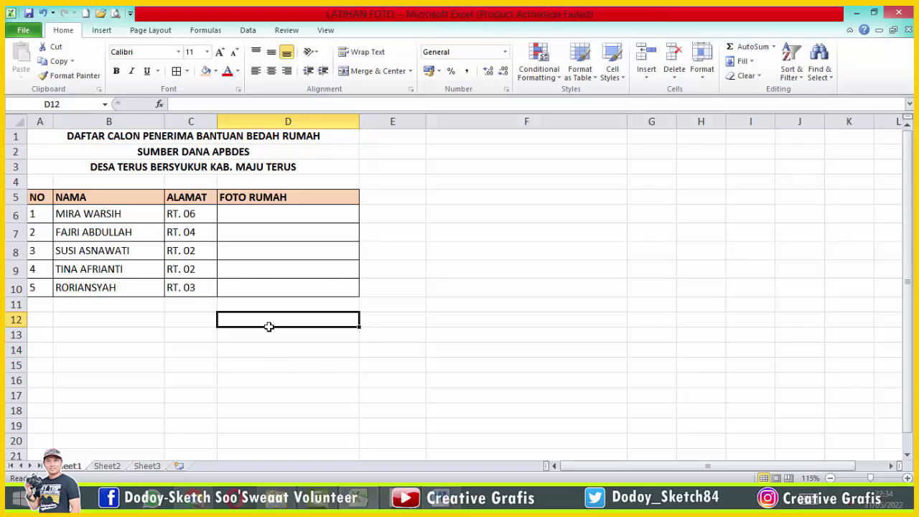
{"action": "left_click", "coordinate": [381, 265]}
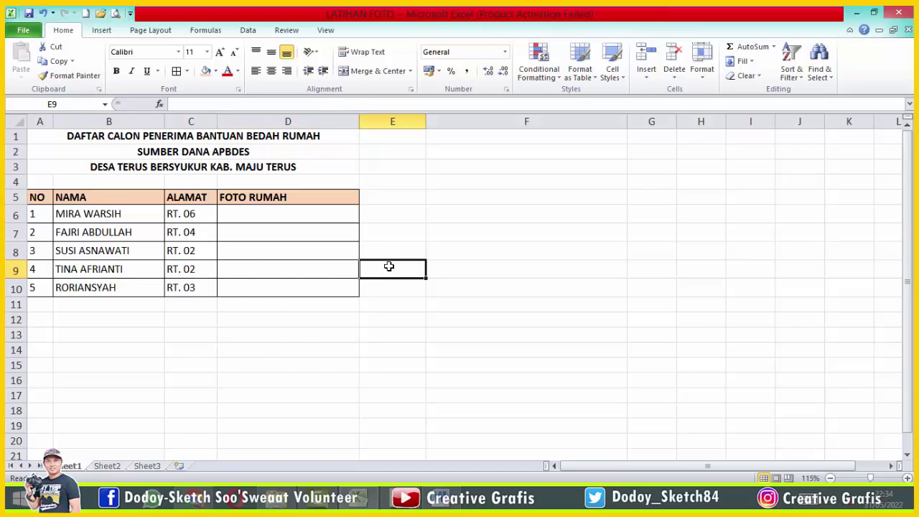
{"action": "left_click", "coordinate": [36, 214]}
{"action": "left_click_drag", "start_coordinate": [38, 234], "coordinate": [32, 287]}
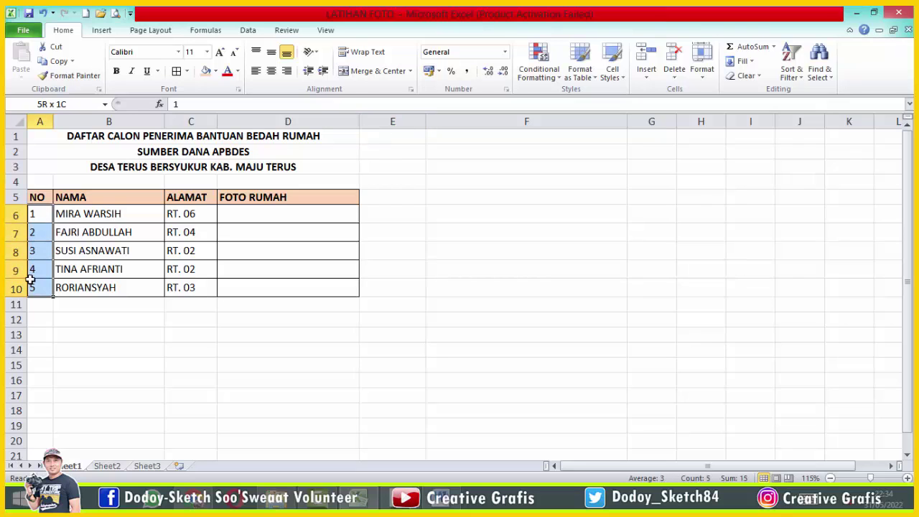
{"action": "left_click", "coordinate": [272, 71]}
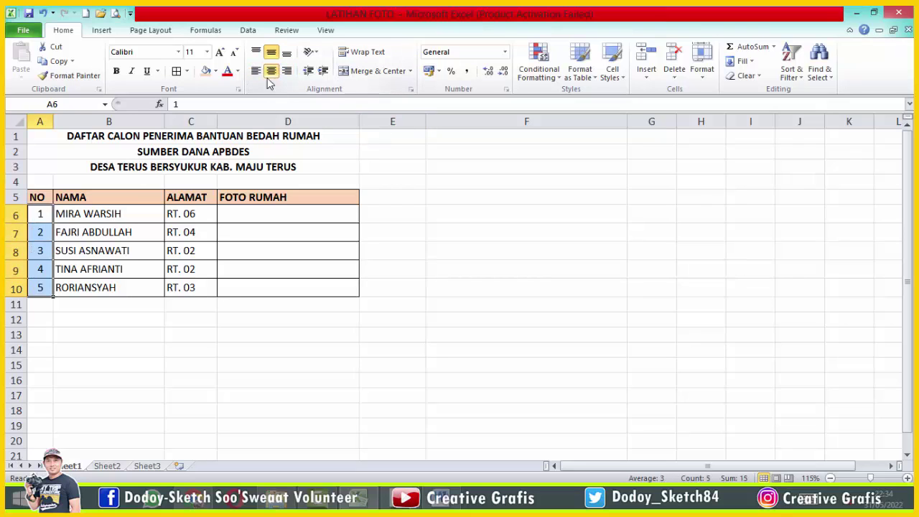
{"action": "left_click", "coordinate": [204, 333]}
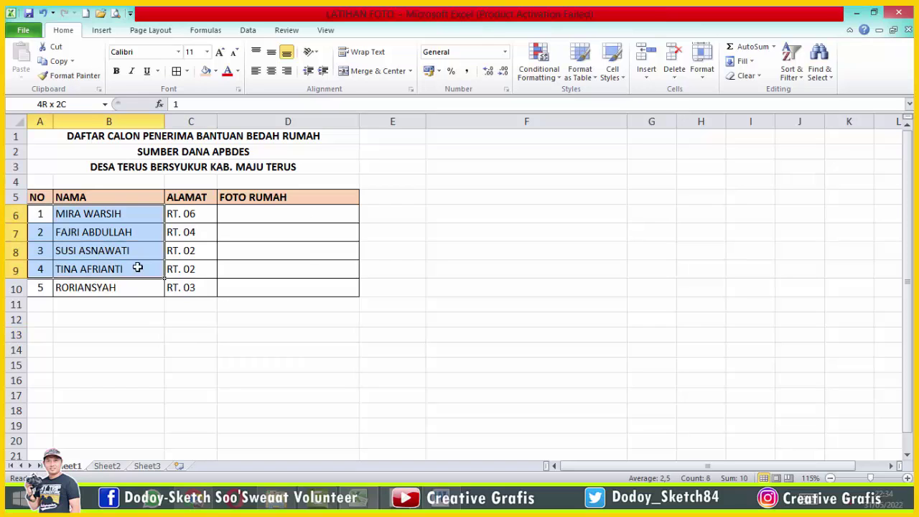
- Center all data rows A6:D10 both horizontally and vertically in their cells
{"action": "left_click_drag", "start_coordinate": [36, 212], "coordinate": [259, 287]}
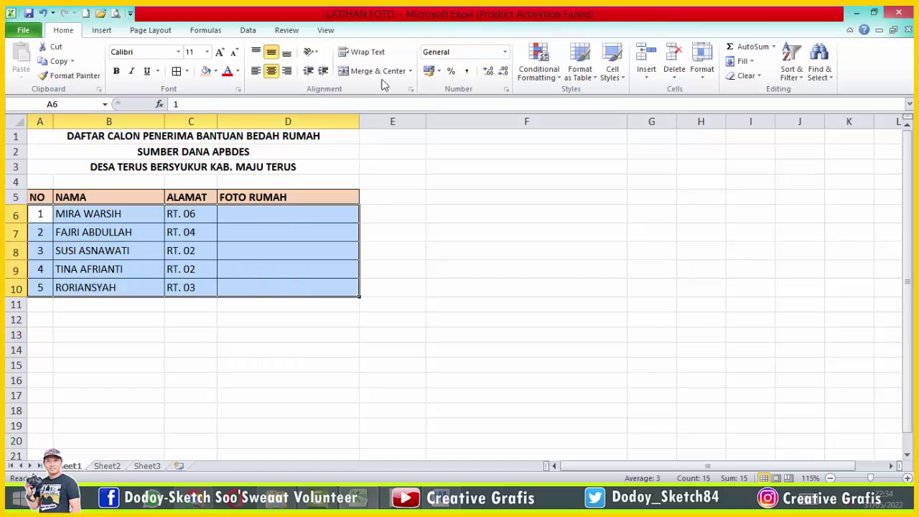
{"action": "left_click", "coordinate": [272, 71]}
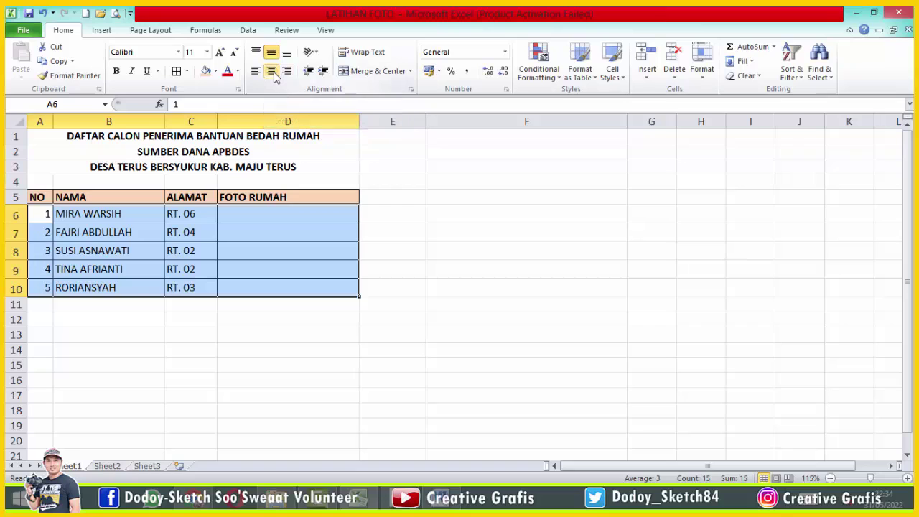
{"action": "left_click", "coordinate": [273, 74]}
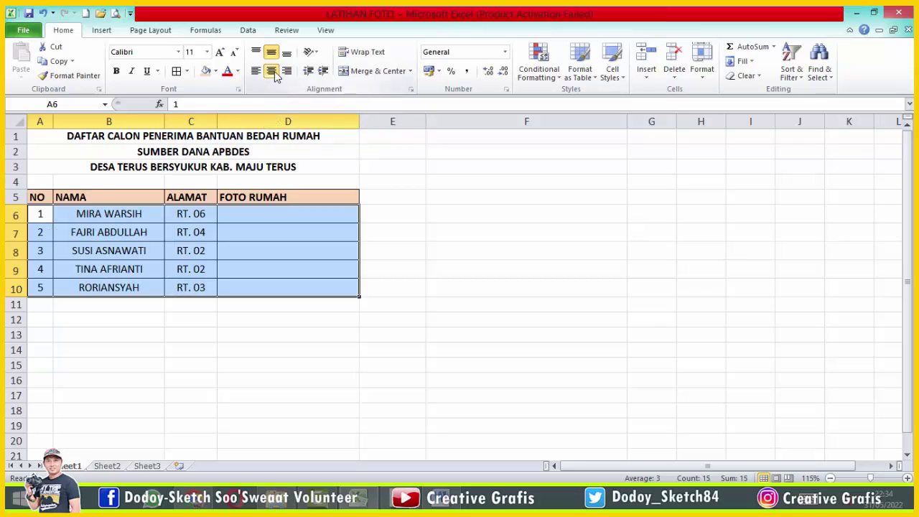
{"action": "left_click", "coordinate": [286, 54]}
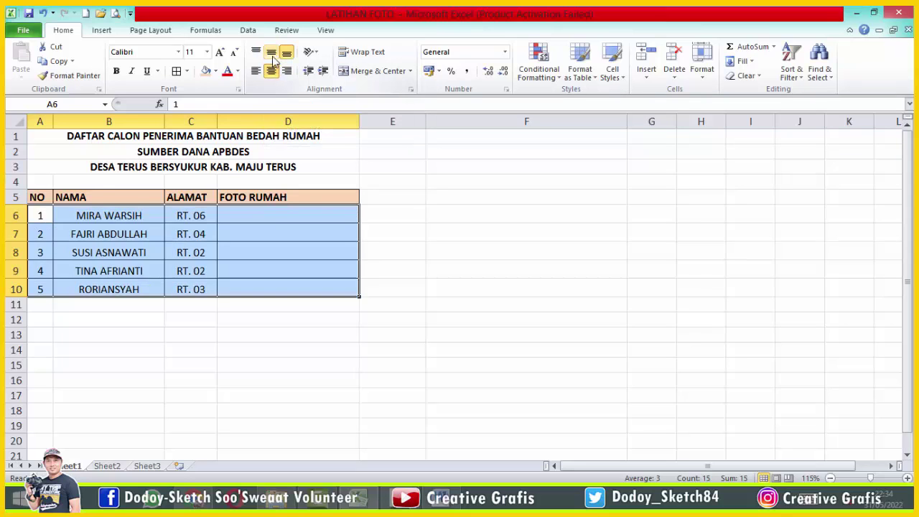
{"action": "left_click", "coordinate": [272, 53]}
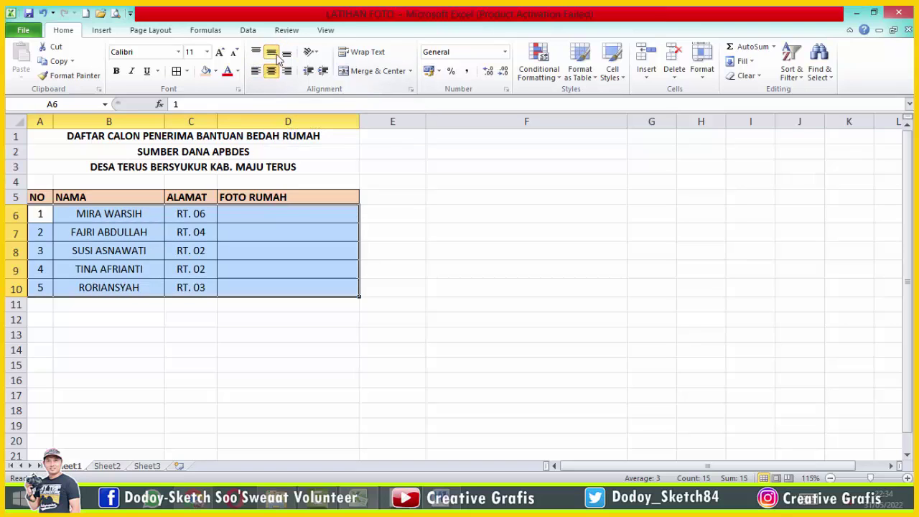
- Left-align the five recipient names in the NAMA column
{"action": "left_click", "coordinate": [98, 215]}
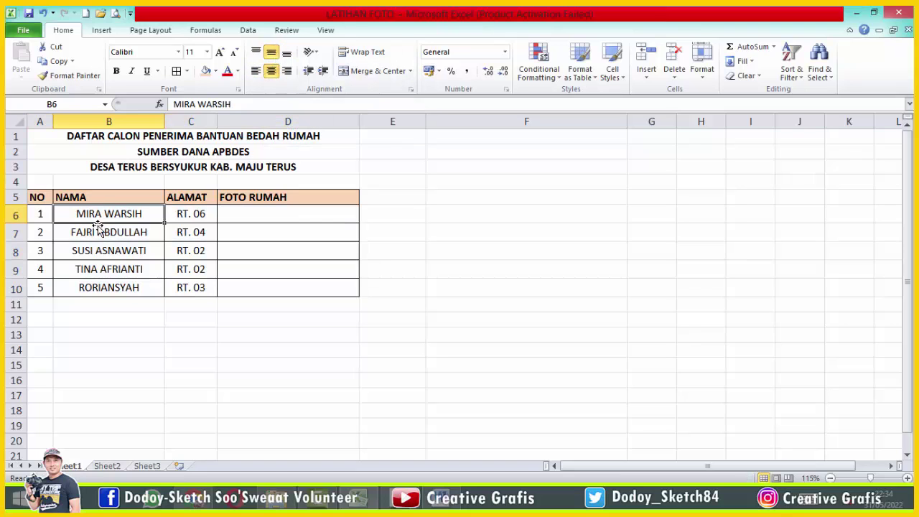
{"action": "left_click", "coordinate": [109, 290]}
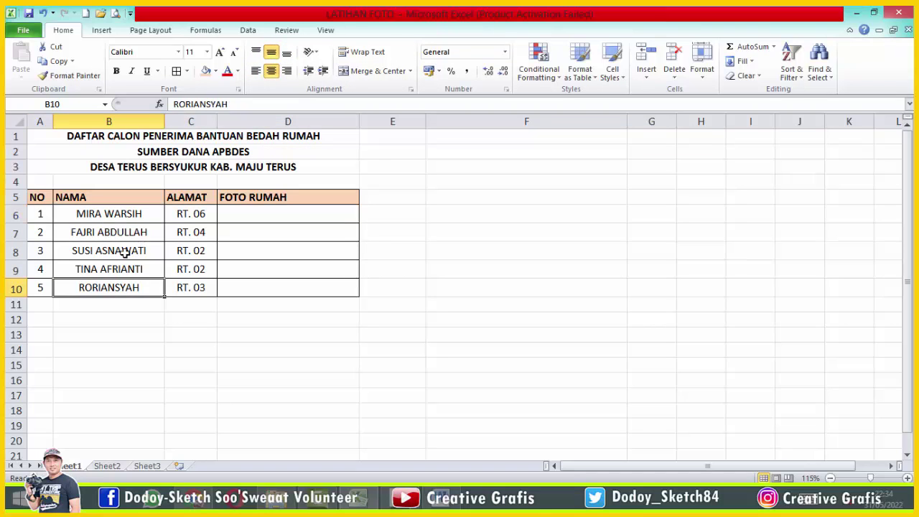
{"action": "left_click", "coordinate": [126, 217], "text": "shift"}
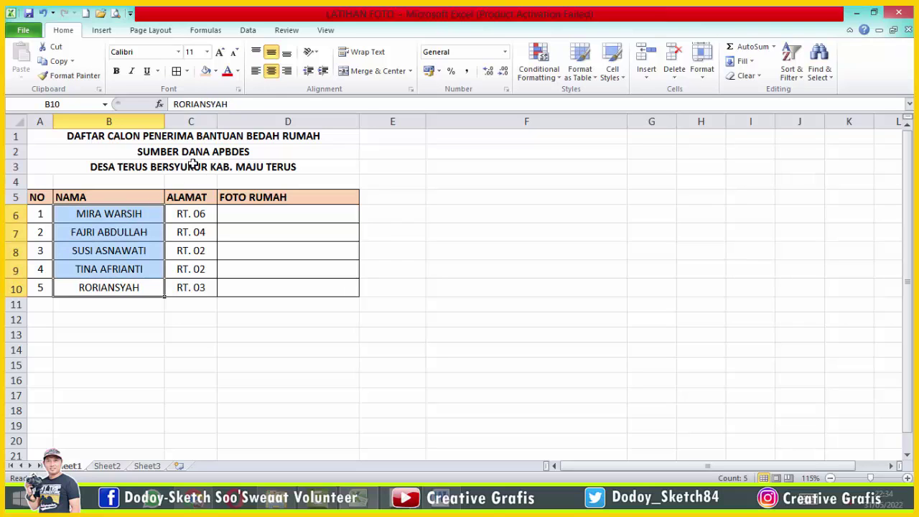
{"action": "left_click", "coordinate": [271, 71]}
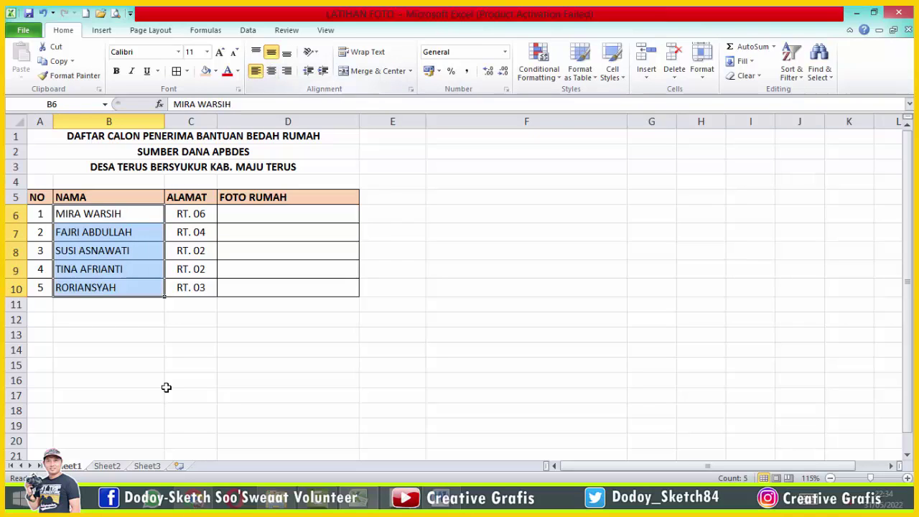
{"action": "left_click_drag", "start_coordinate": [160, 412], "coordinate": [176, 413]}
{"action": "left_click", "coordinate": [205, 339]}
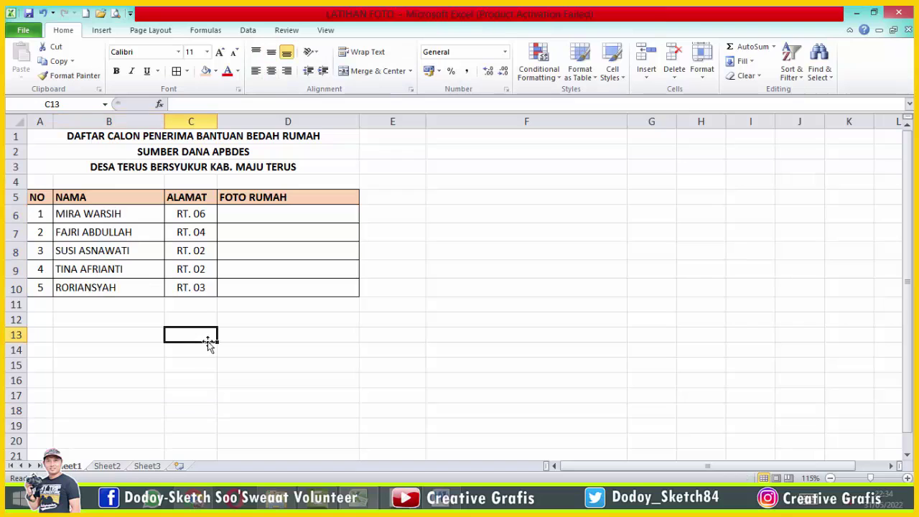
- Center the header labels NO, NAMA, ALAMAT and FOTO RUMAH in row 5
{"action": "left_click_drag", "start_coordinate": [39, 193], "coordinate": [301, 197]}
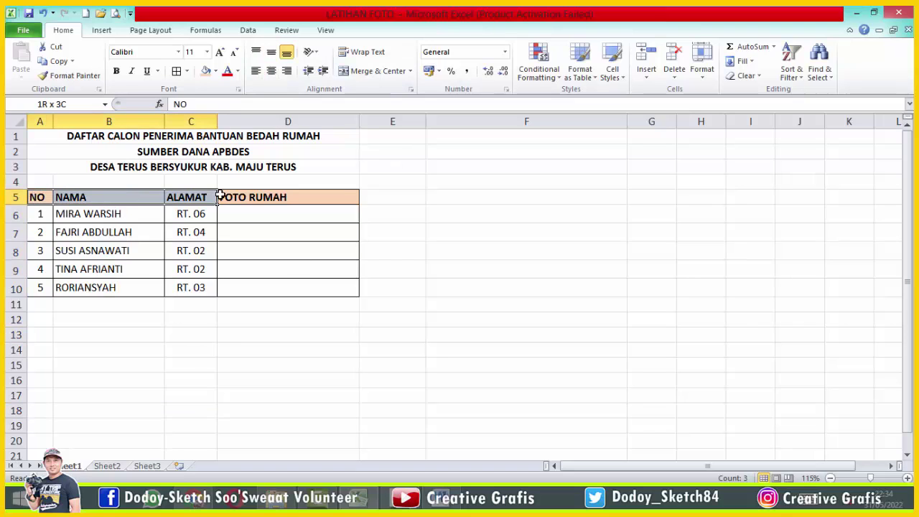
{"action": "left_click", "coordinate": [277, 72]}
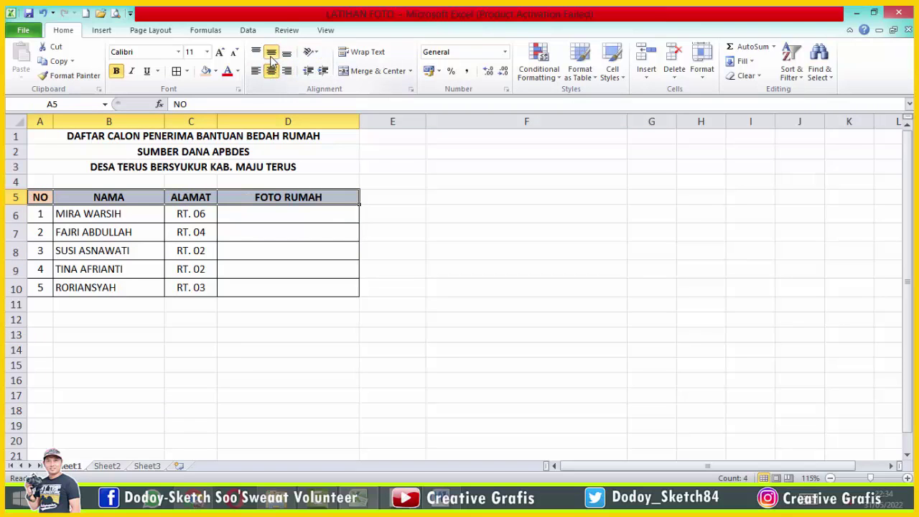
{"action": "left_click", "coordinate": [450, 290]}
- Bring up the kirim photo folder and preview the fifth recipient's house photo
{"action": "left_click", "coordinate": [286, 498]}
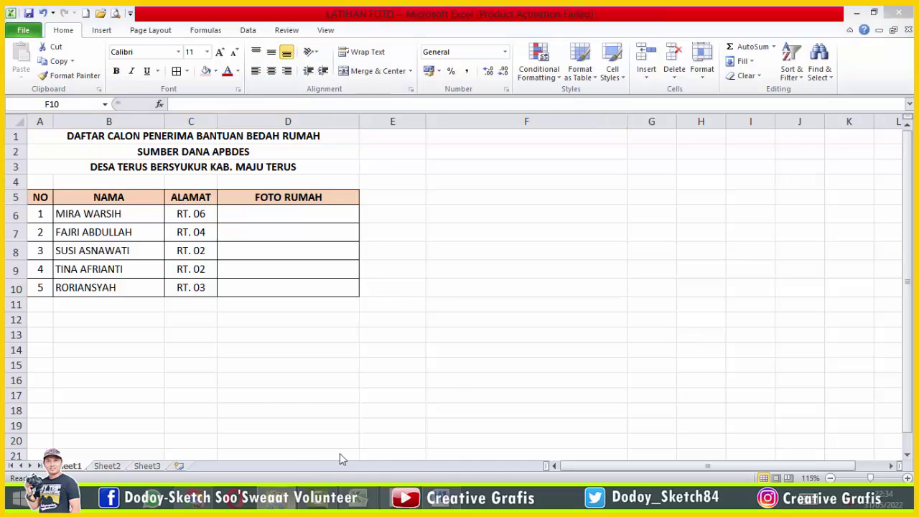
{"action": "left_click", "coordinate": [353, 293]}
{"action": "left_click", "coordinate": [290, 169]}
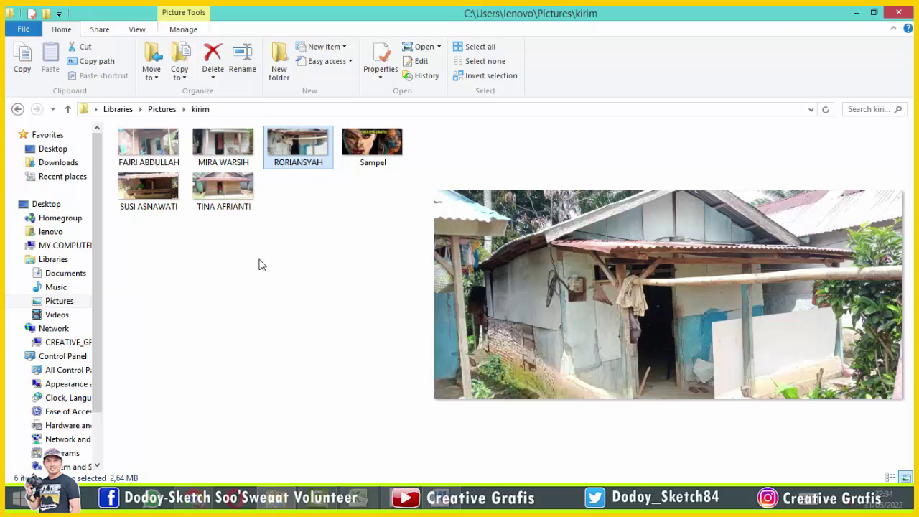
- Select all five house photos, then preview the Sampel image
{"action": "left_click_drag", "start_coordinate": [122, 252], "coordinate": [335, 160]}
{"action": "left_click", "coordinate": [332, 227]}
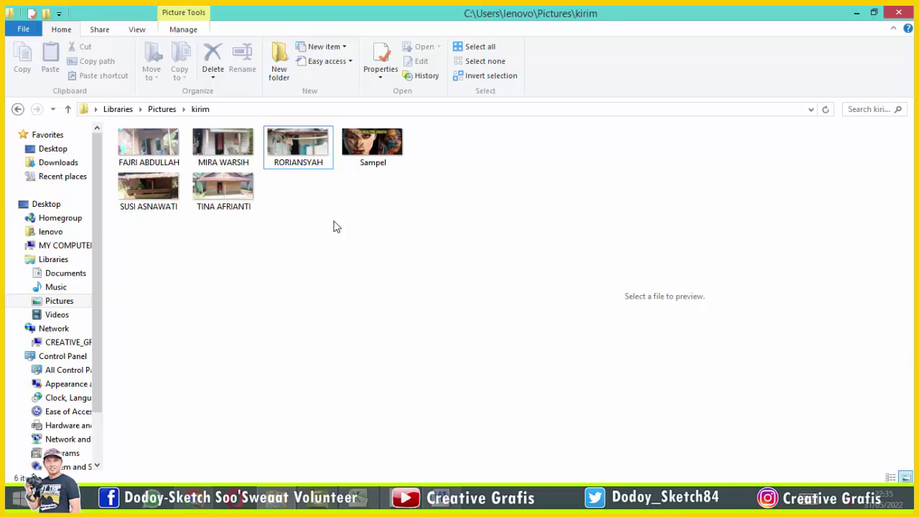
{"action": "left_click", "coordinate": [373, 148]}
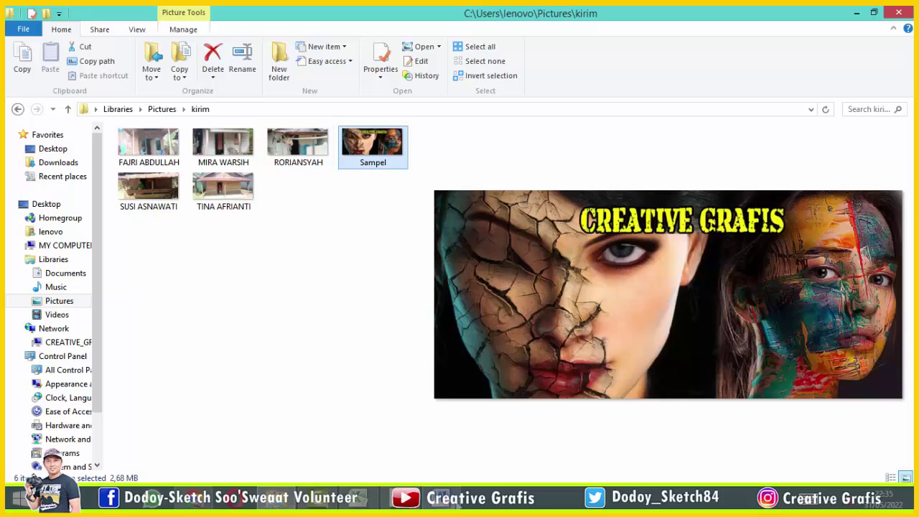
- Glance at the Word questions document, minimize it, and return to the Excel table
{"action": "left_click", "coordinate": [457, 504]}
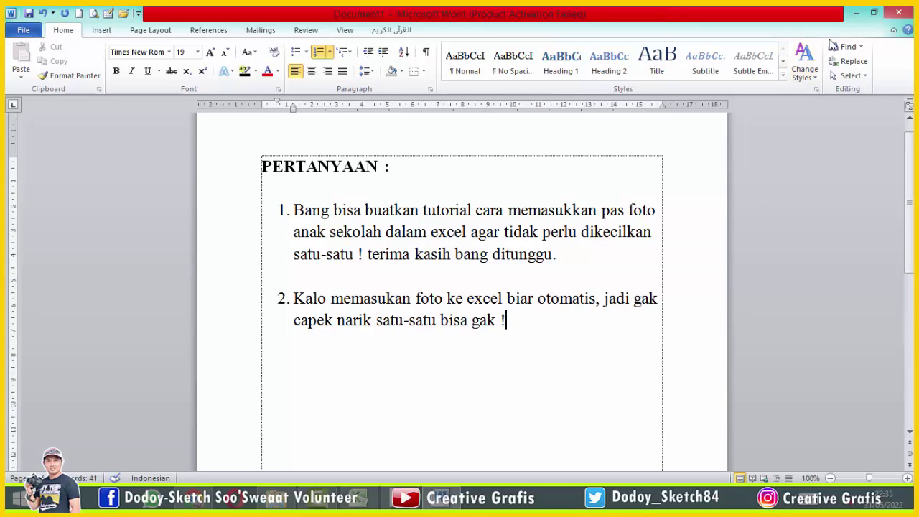
{"action": "left_click", "coordinate": [859, 14]}
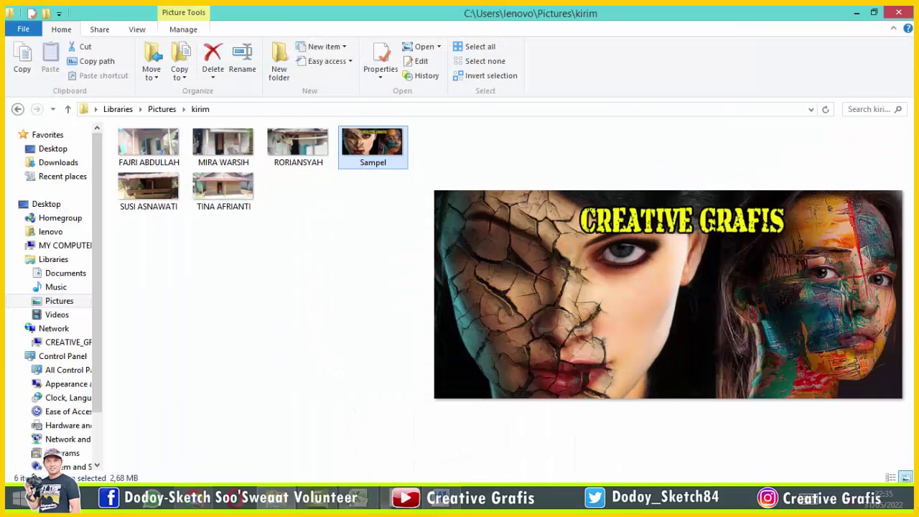
{"action": "left_click", "coordinate": [358, 503]}
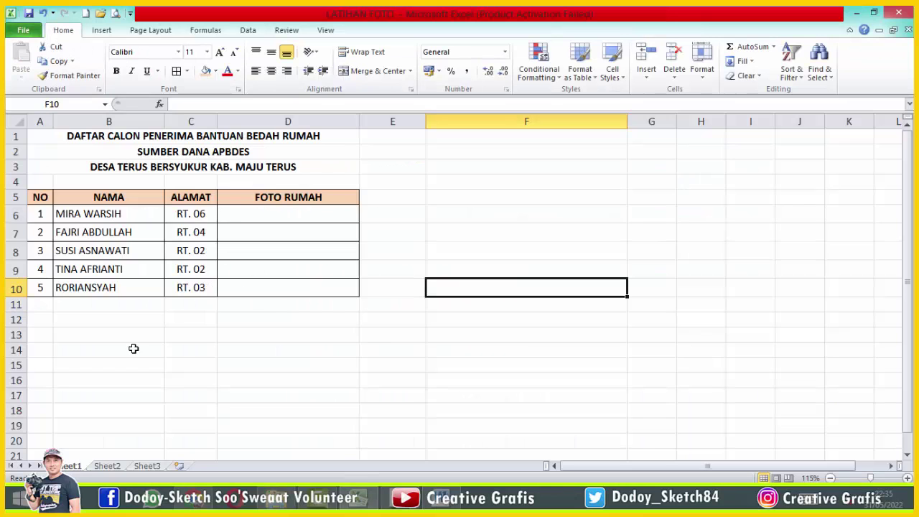
- Select the FOTO RUMAH column from D6 down to D18, then drop the range
{"action": "left_click", "coordinate": [227, 351]}
{"action": "scroll", "coordinate": [303, 288], "scroll_direction": "down", "scroll_amount": 4}
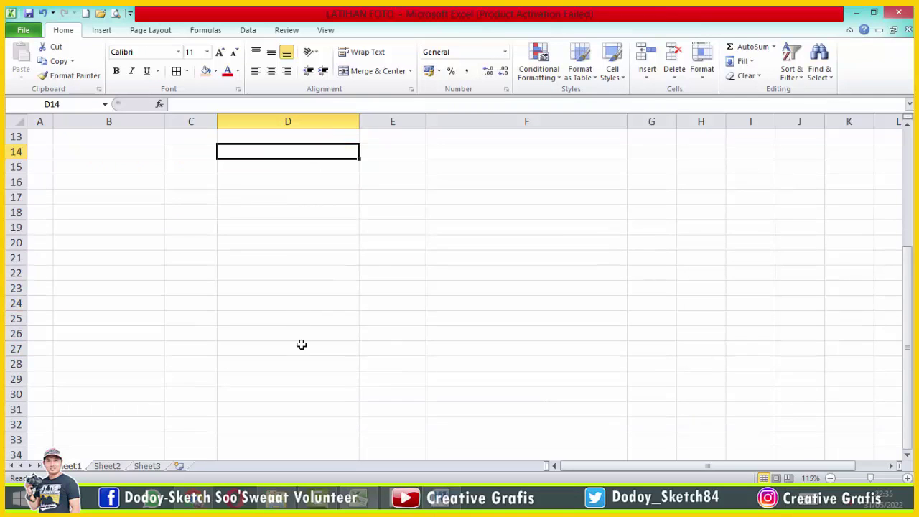
{"action": "scroll", "coordinate": [305, 352], "scroll_direction": "down", "scroll_amount": 6}
{"action": "scroll", "coordinate": [309, 359], "scroll_direction": "up", "scroll_amount": 10}
{"action": "left_click", "coordinate": [312, 213]}
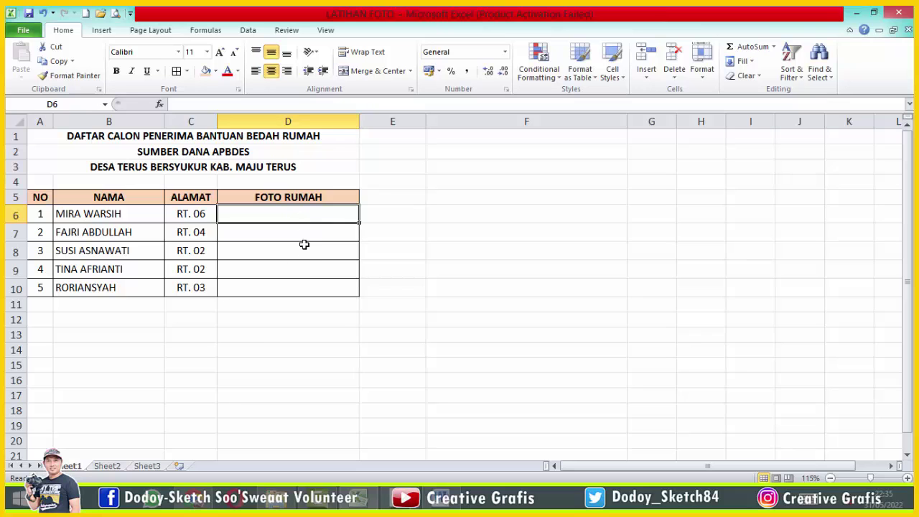
{"action": "left_click_drag", "start_coordinate": [303, 216], "coordinate": [305, 410]}
{"action": "scroll", "coordinate": [305, 413], "scroll_direction": "down", "scroll_amount": 8}
{"action": "scroll", "coordinate": [305, 413], "scroll_direction": "up", "scroll_amount": 8}
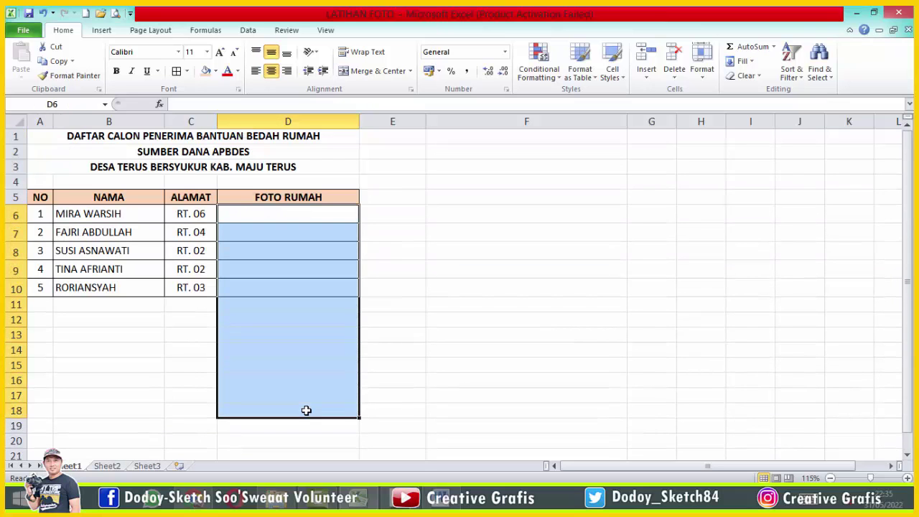
{"action": "left_click", "coordinate": [308, 331]}
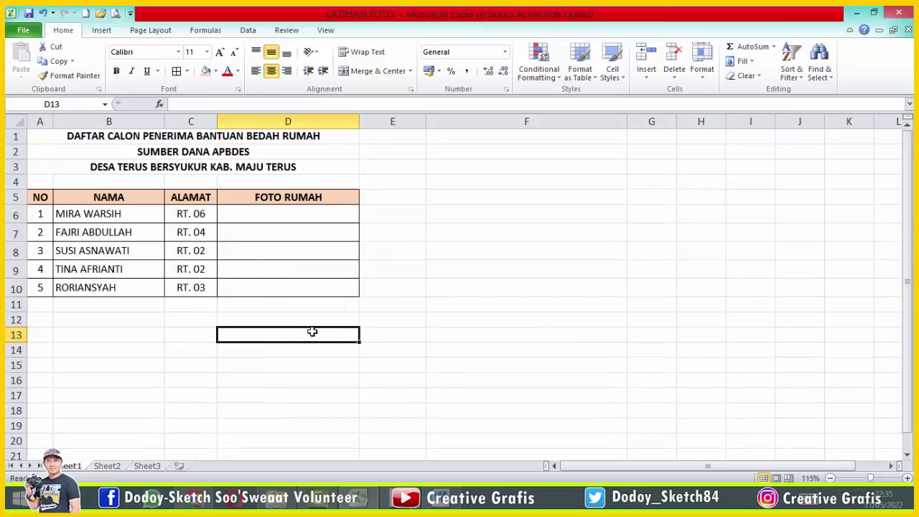
- Select the FOTO RUMAH cells D6:D11, then switch to the kirim photo folder
{"action": "left_click", "coordinate": [278, 256]}
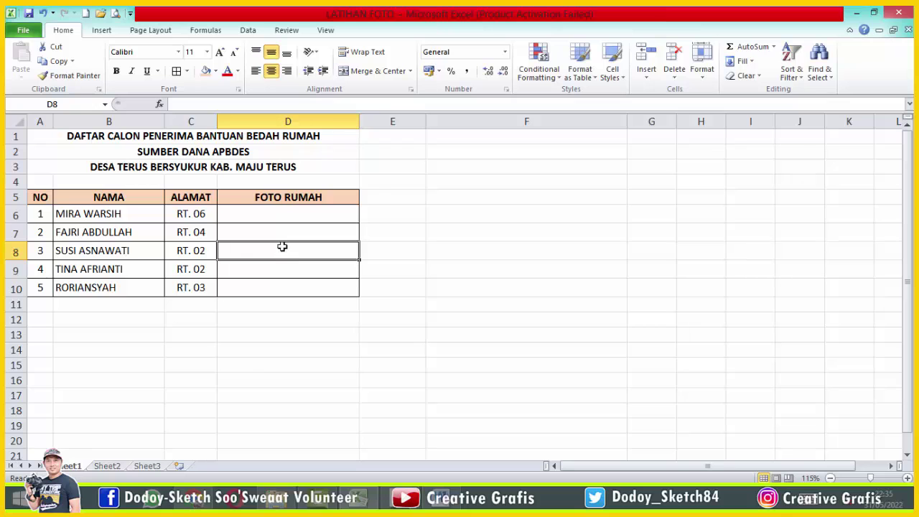
{"action": "left_click_drag", "start_coordinate": [281, 212], "coordinate": [279, 302]}
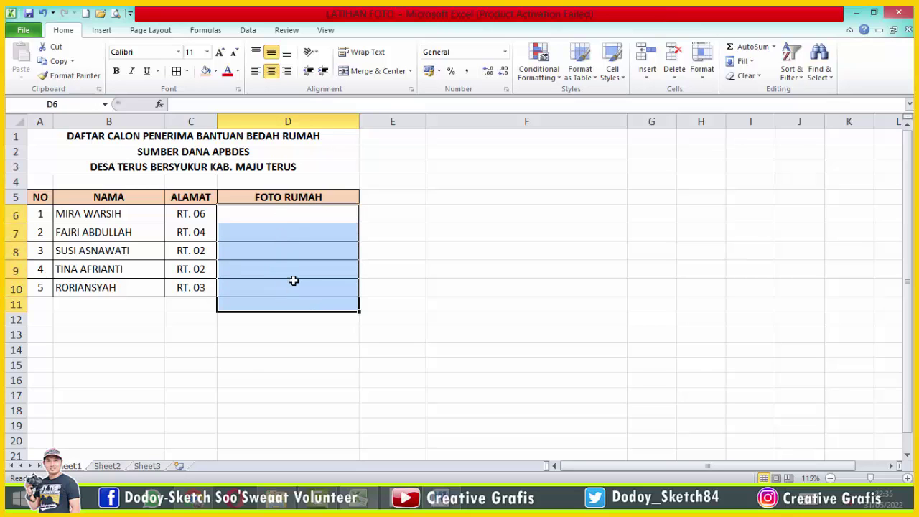
{"action": "left_click", "coordinate": [295, 347]}
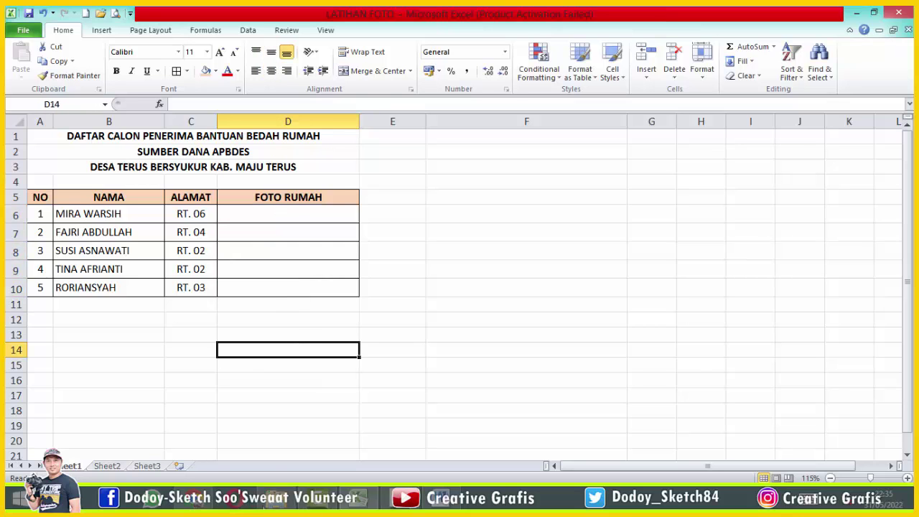
{"action": "left_click", "coordinate": [278, 500]}
- Alternate previews of the fifth recipient's house photo and Sampel, then minimize Explorer
{"action": "left_click", "coordinate": [309, 143]}
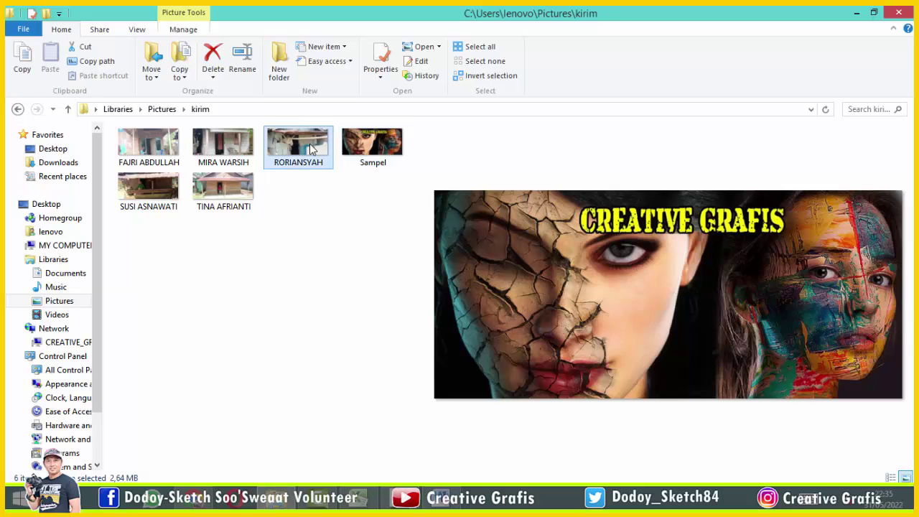
{"action": "left_click", "coordinate": [365, 165]}
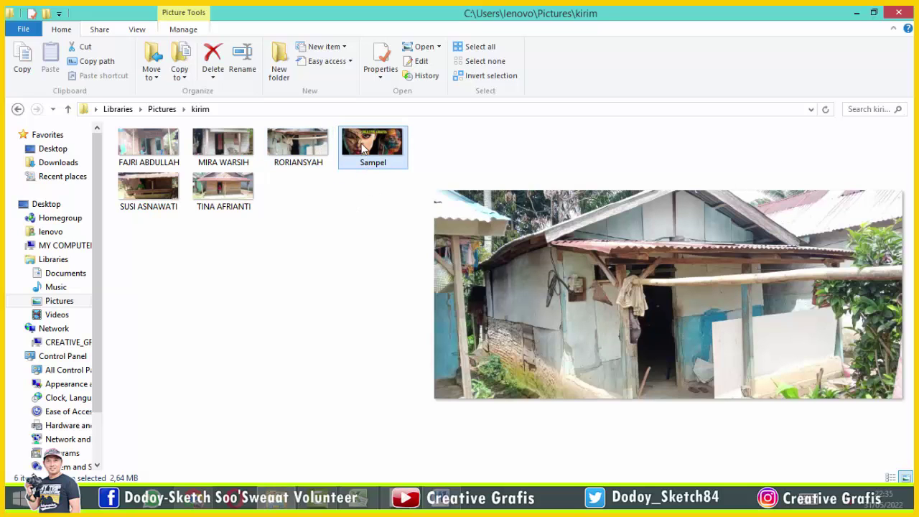
{"action": "left_click", "coordinate": [318, 154]}
{"action": "left_click", "coordinate": [352, 158]}
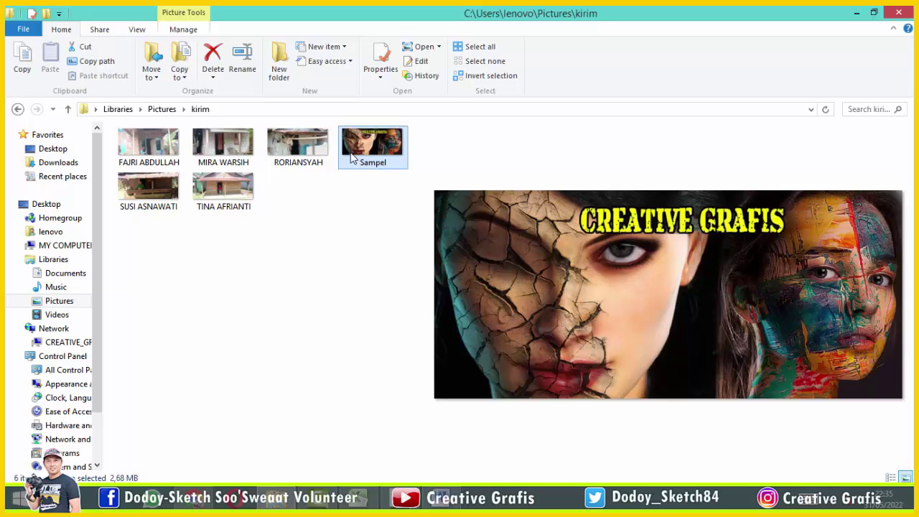
{"action": "left_click", "coordinate": [309, 152]}
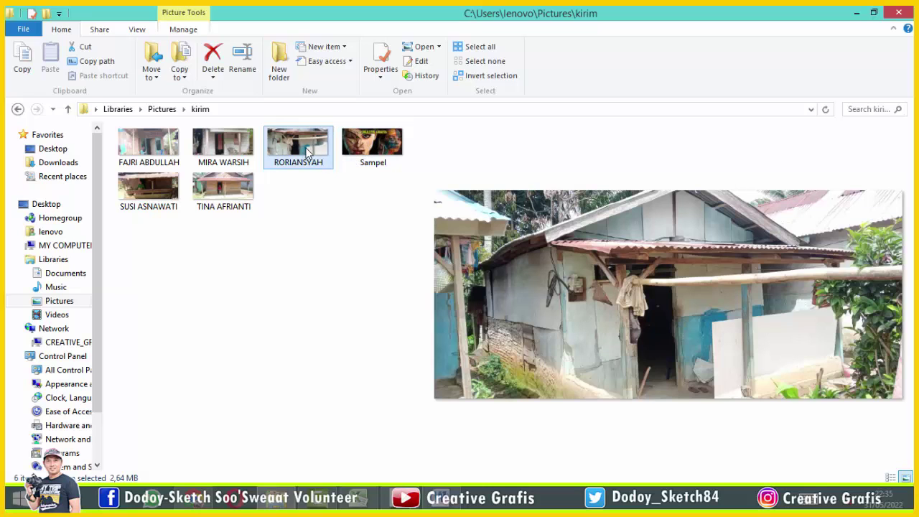
{"action": "left_click", "coordinate": [364, 158]}
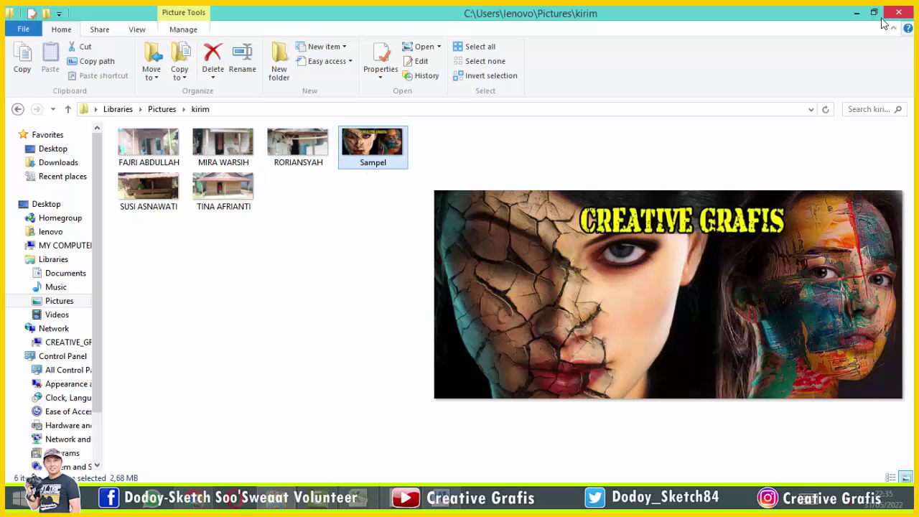
{"action": "left_click", "coordinate": [856, 13]}
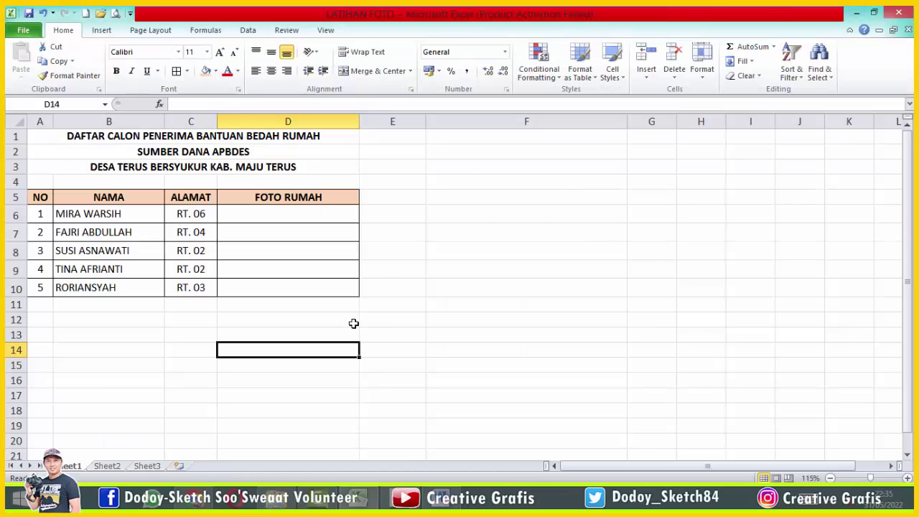
- Make header row 5 about 22,50 tall, select D6, and switch to the photo folder
{"action": "left_click", "coordinate": [283, 323]}
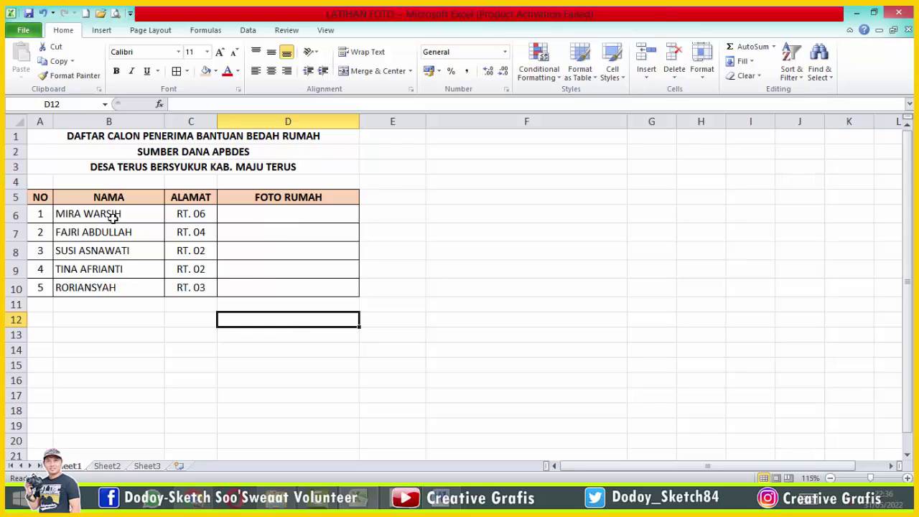
{"action": "left_click_drag", "start_coordinate": [13, 205], "coordinate": [13, 212]}
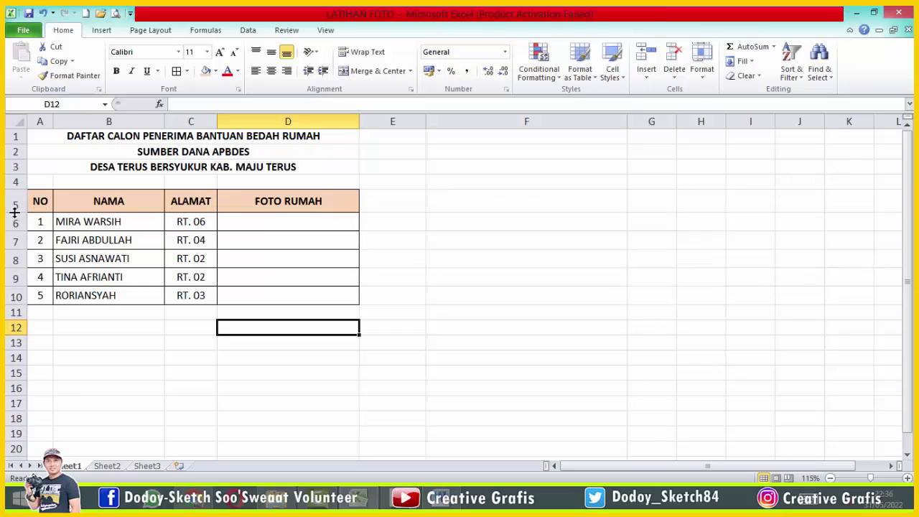
{"action": "left_click", "coordinate": [278, 219]}
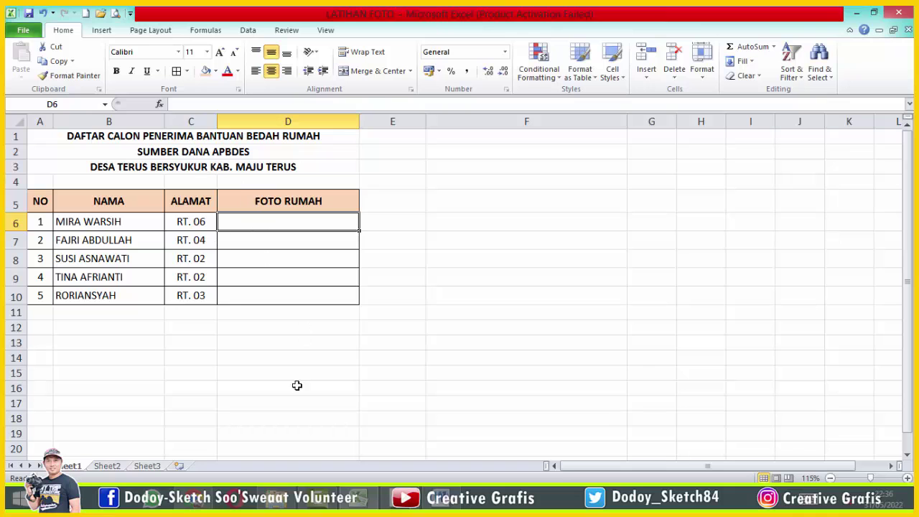
{"action": "left_click", "coordinate": [277, 499]}
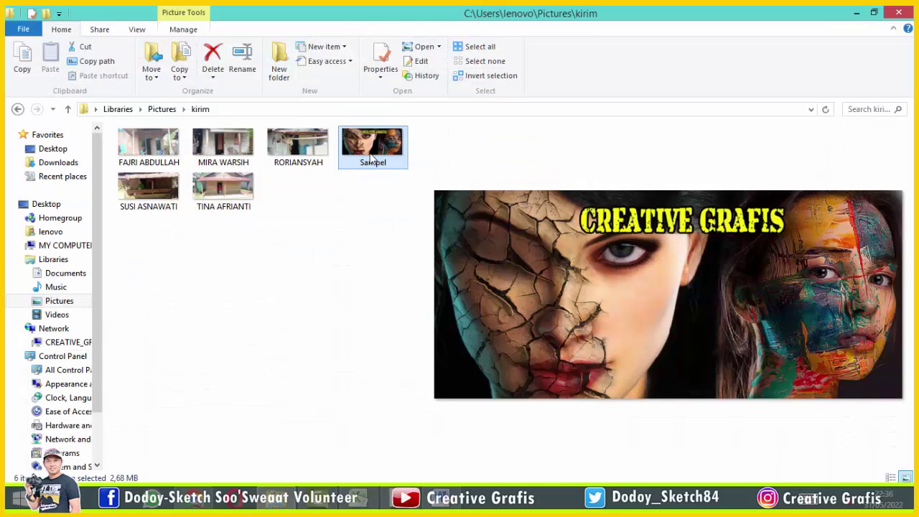
- Copy the Sampel image file with Ctrl+C and go back to the Excel table
{"action": "key", "text": "ctrl+c"}
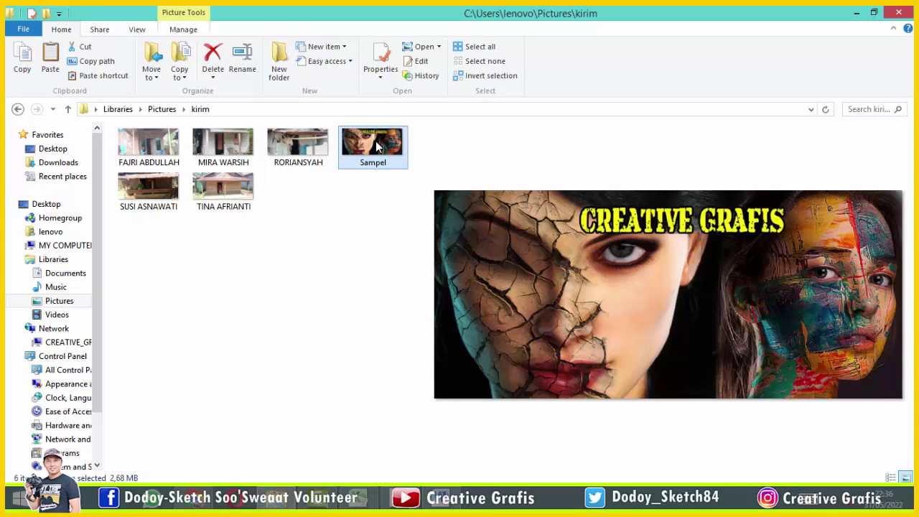
{"action": "right_click", "coordinate": [365, 145]}
{"action": "left_click", "coordinate": [366, 502]}
- Insert the Sampel picture from Libraries > Pictures > kirim onto the sheet at D6
{"action": "right_click", "coordinate": [289, 228]}
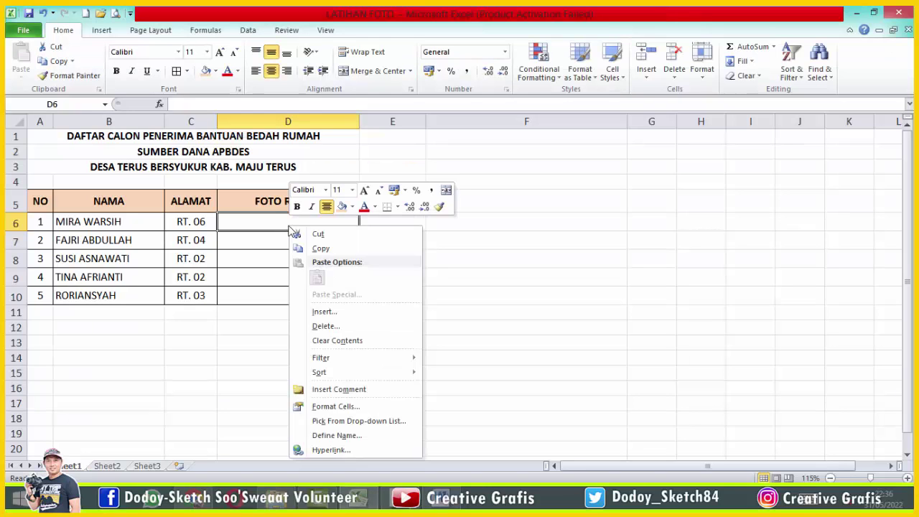
{"action": "left_click", "coordinate": [271, 223]}
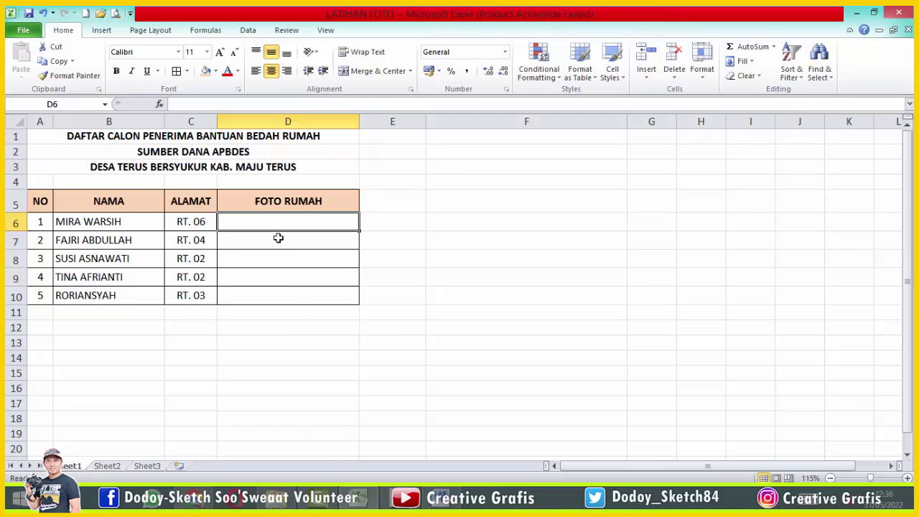
{"action": "left_click", "coordinate": [107, 33]}
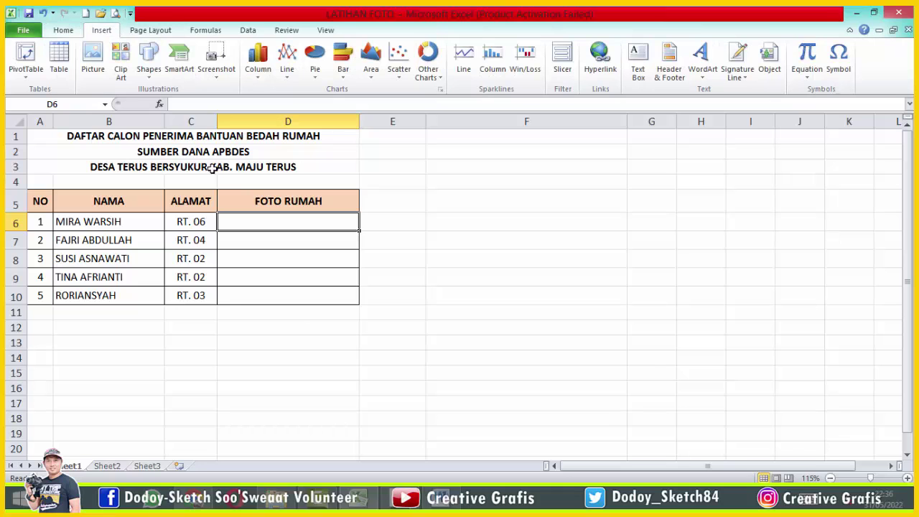
{"action": "left_click", "coordinate": [93, 61]}
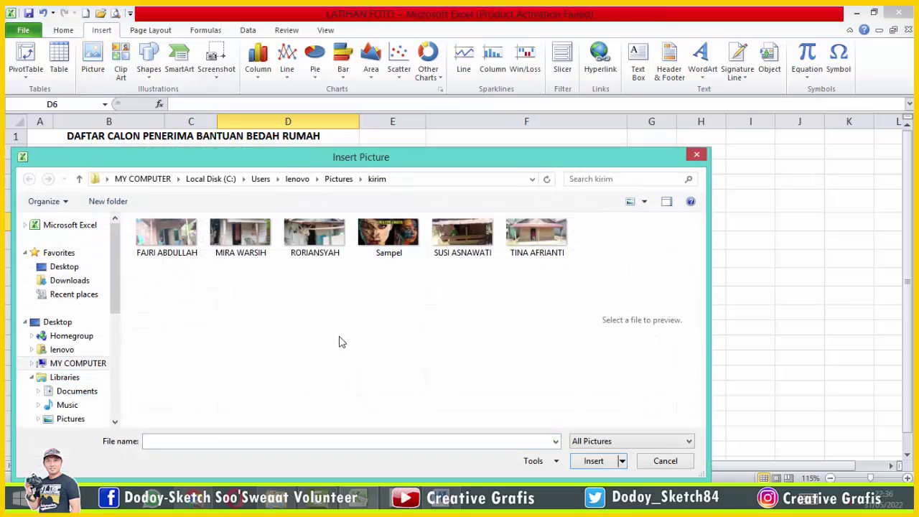
{"action": "left_click", "coordinate": [72, 392]}
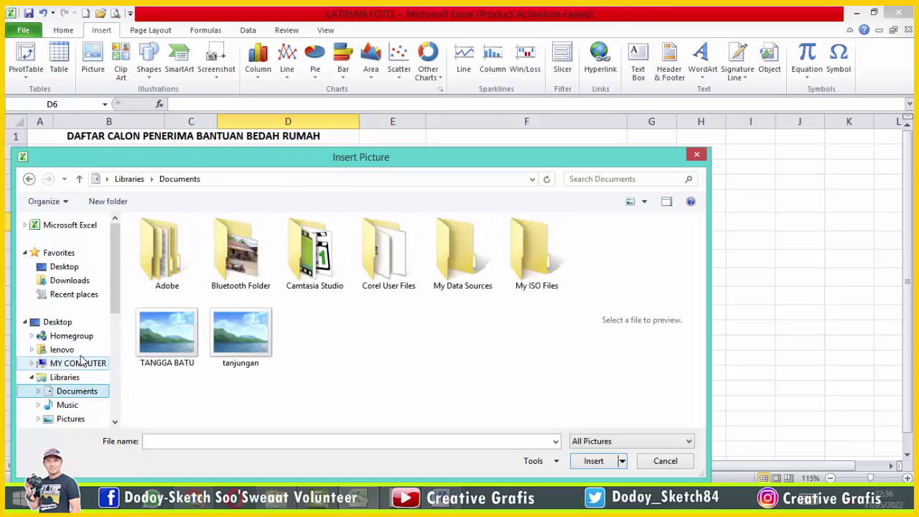
{"action": "left_click", "coordinate": [78, 418]}
{"action": "double_click", "coordinate": [262, 288]}
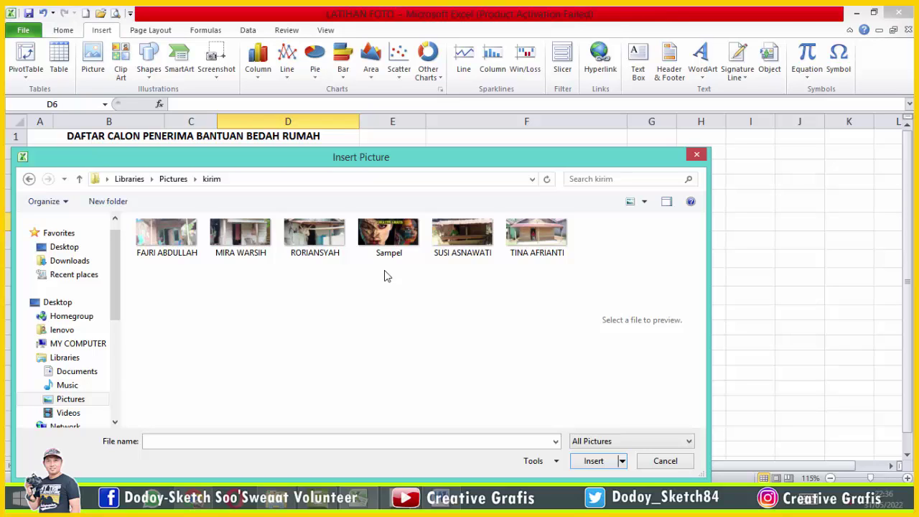
{"action": "left_click", "coordinate": [400, 241]}
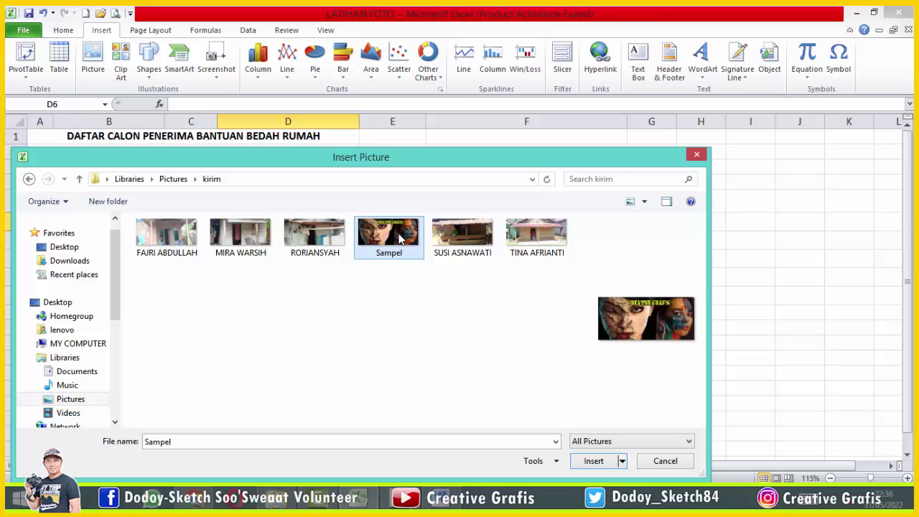
{"action": "double_click", "coordinate": [401, 241]}
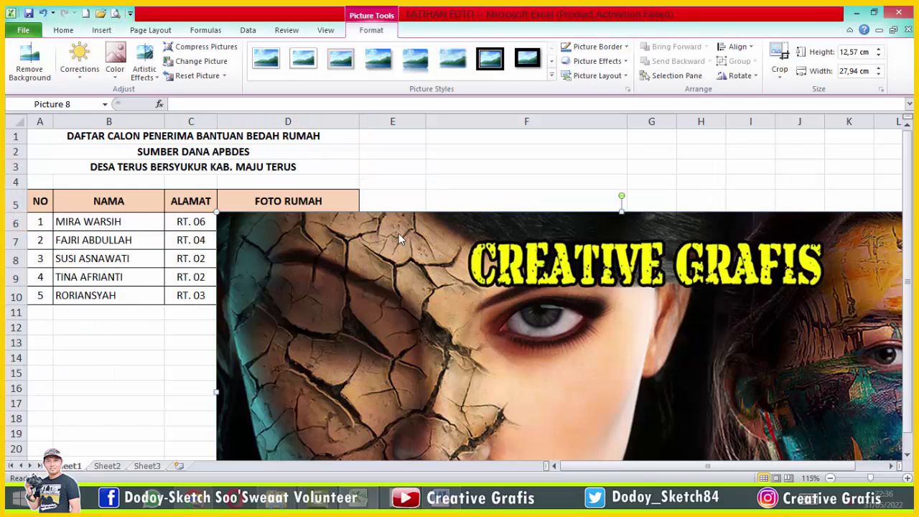
- Collapse the ribbon and shrink the Sampel picture from its corner to reveal the table
{"action": "scroll", "coordinate": [399, 258], "scroll_direction": "down", "scroll_amount": 2}
{"action": "scroll", "coordinate": [400, 283], "scroll_direction": "down", "scroll_amount": 4}
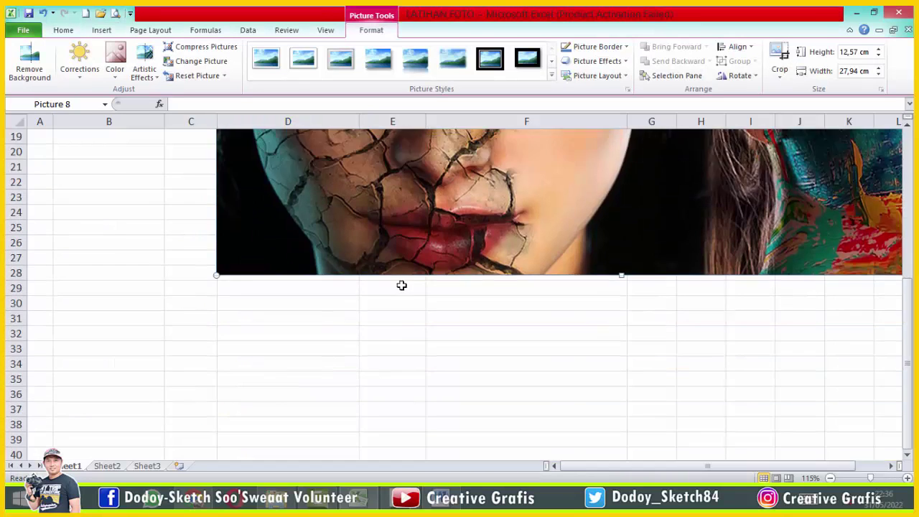
{"action": "scroll", "coordinate": [401, 286], "scroll_direction": "up", "scroll_amount": 6}
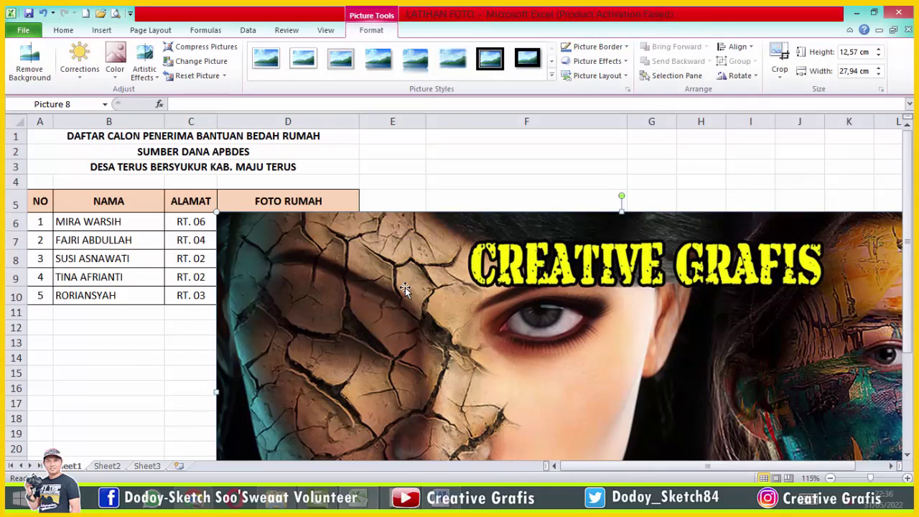
{"action": "left_click", "coordinate": [847, 31]}
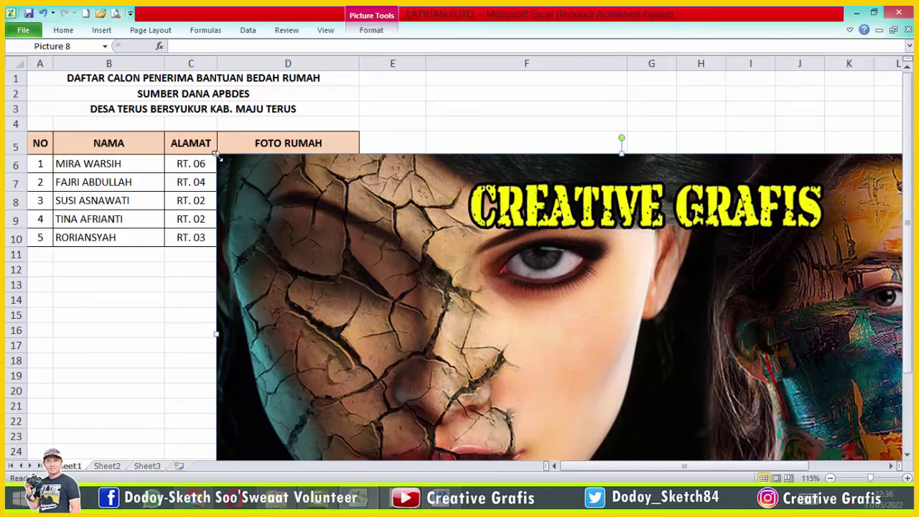
{"action": "left_click_drag", "start_coordinate": [216, 153], "coordinate": [439, 253]}
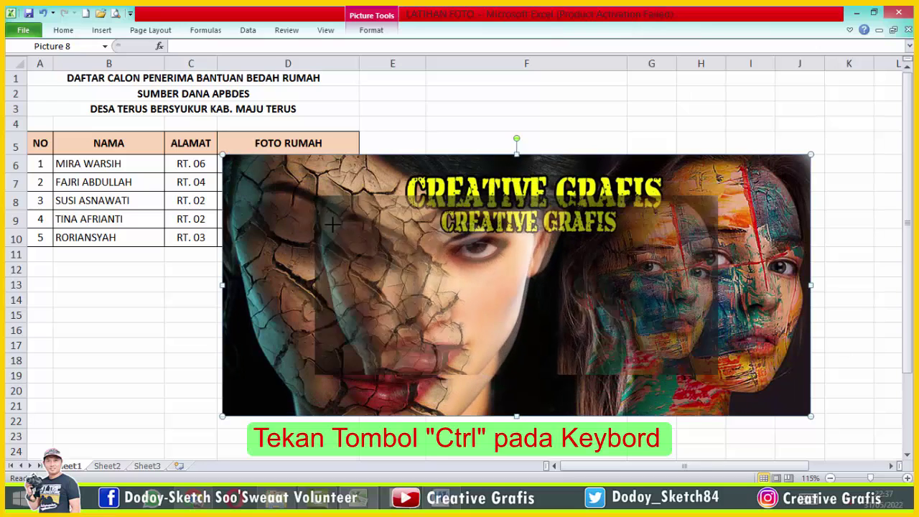
{"action": "mouse_move", "coordinate": [223, 154]}
{"action": "left_mouse_down"}
{"action": "mouse_move", "coordinate": [443, 287]}
{"action": "mouse_move", "coordinate": [389, 249]}
{"action": "left_mouse_up"}
- Move the picture over cell D6 and shrink it until it fits within column D
{"action": "mouse_move", "coordinate": [456, 275]}
{"action": "left_mouse_down"}
{"action": "mouse_move", "coordinate": [286, 202]}
{"action": "mouse_move", "coordinate": [293, 208]}
{"action": "left_mouse_up"}
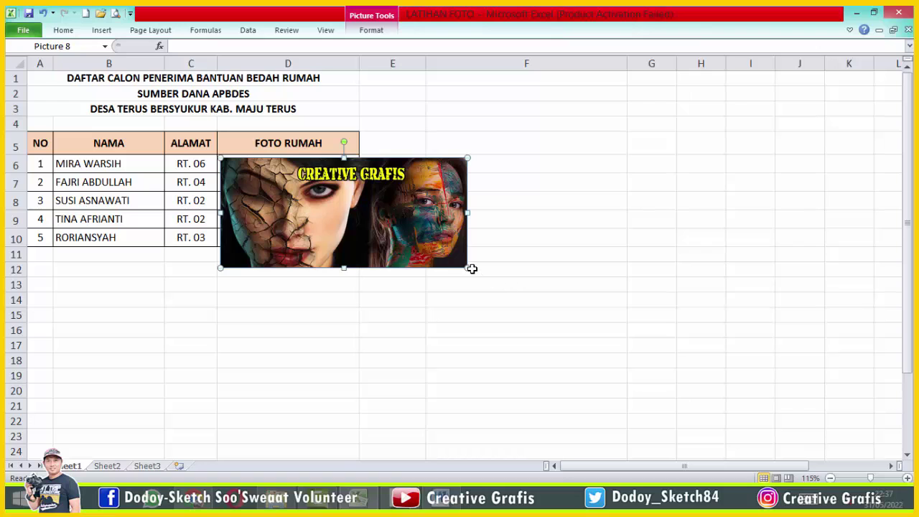
{"action": "left_click_drag", "start_coordinate": [467, 268], "coordinate": [382, 223]}
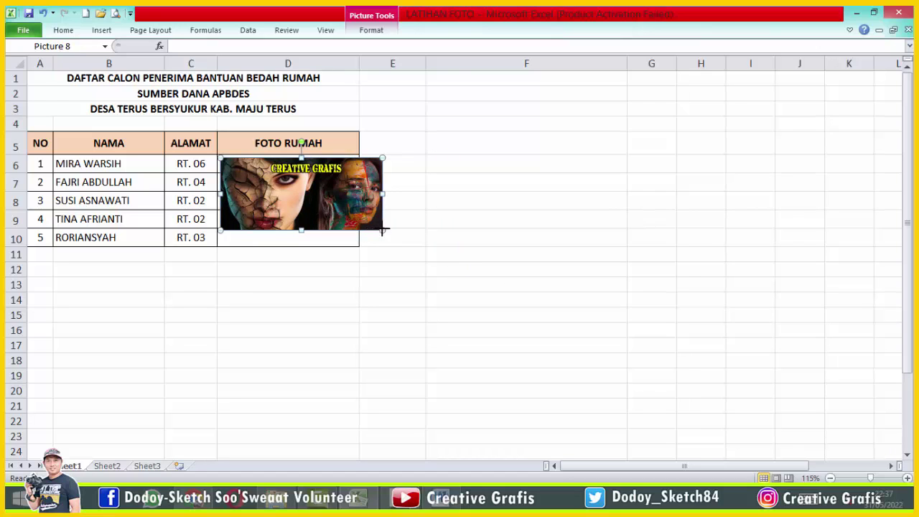
{"action": "mouse_move", "coordinate": [381, 230]}
{"action": "left_mouse_down"}
{"action": "mouse_move", "coordinate": [293, 181]}
{"action": "mouse_move", "coordinate": [352, 227]}
{"action": "left_mouse_up"}
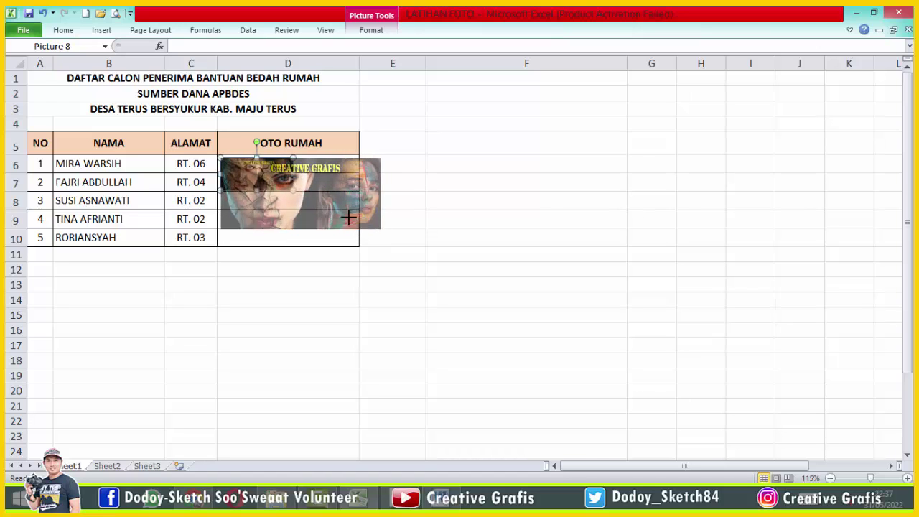
{"action": "mouse_move", "coordinate": [352, 227]}
{"action": "left_mouse_down"}
{"action": "mouse_move", "coordinate": [343, 209]}
{"action": "mouse_move", "coordinate": [351, 215]}
{"action": "left_mouse_up"}
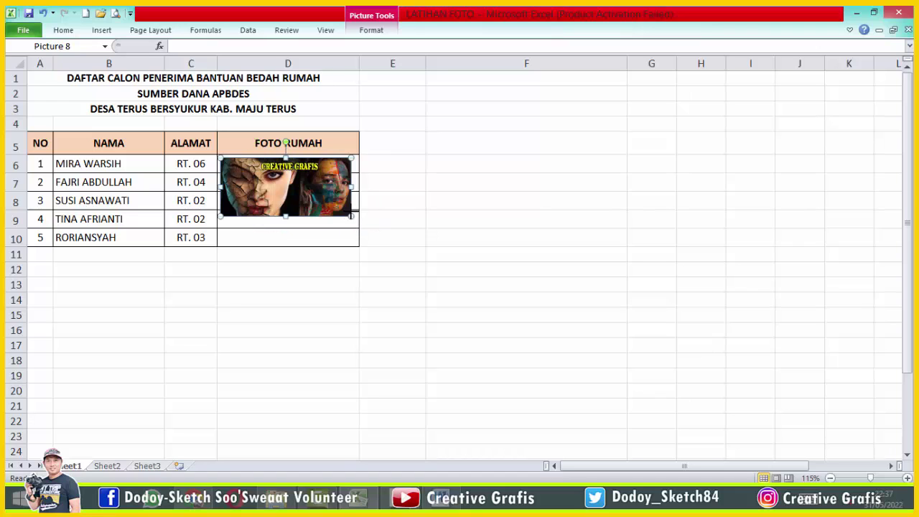
{"action": "left_click", "coordinate": [296, 122]}
{"action": "left_click", "coordinate": [301, 63], "text": "shift"}
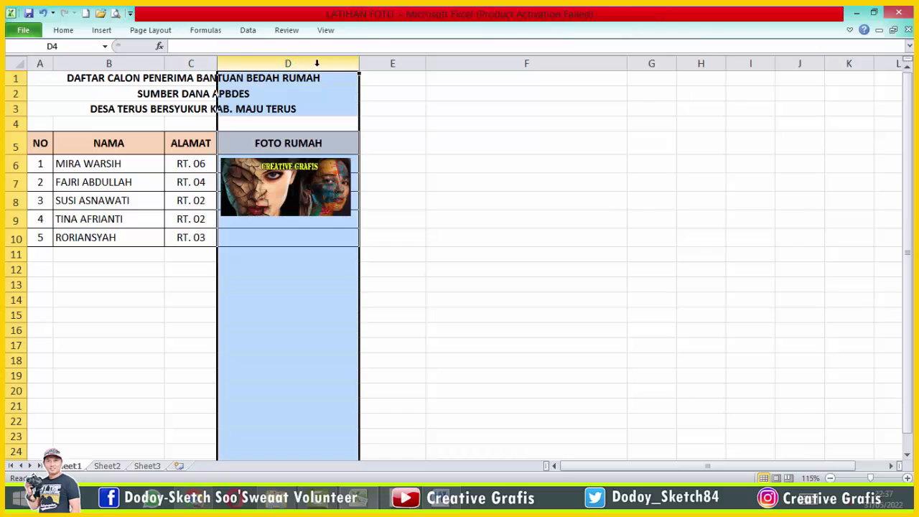
- Narrow column D slightly
{"action": "left_click_drag", "start_coordinate": [359, 63], "coordinate": [354, 63]}
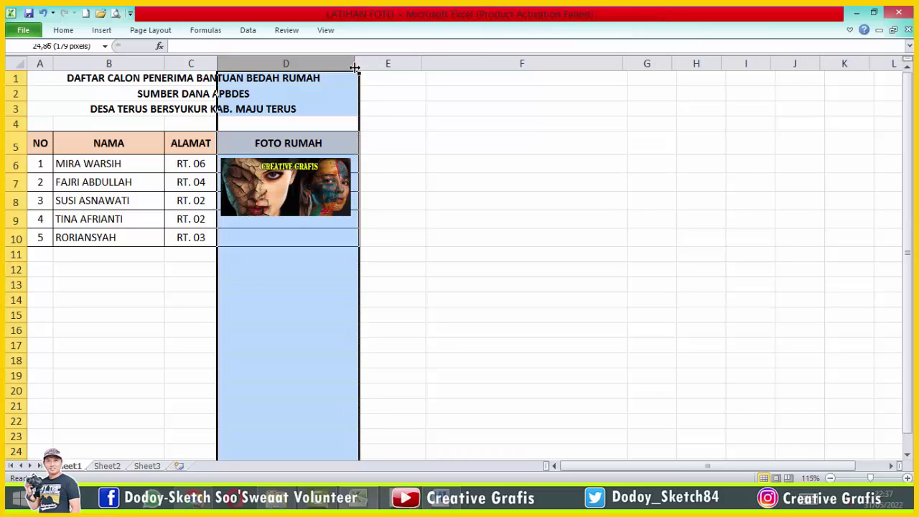
{"action": "left_click", "coordinate": [393, 180]}
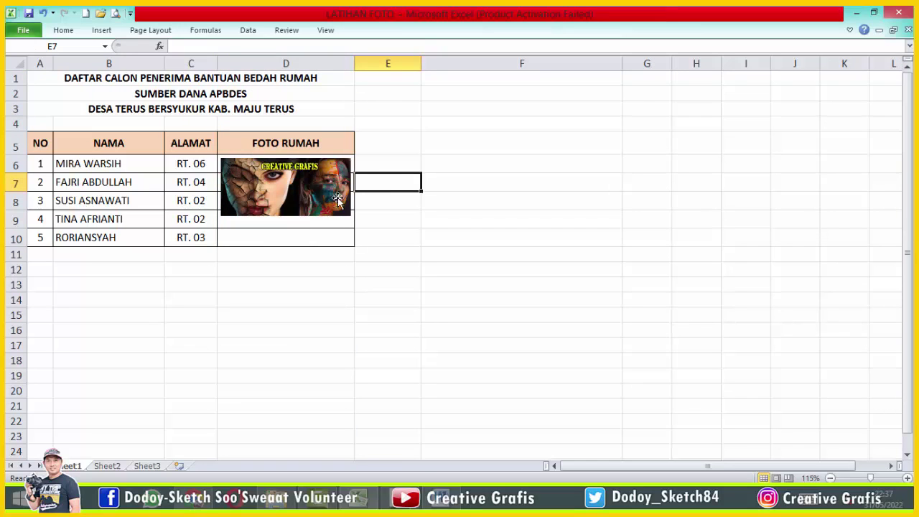
{"action": "left_click", "coordinate": [267, 288]}
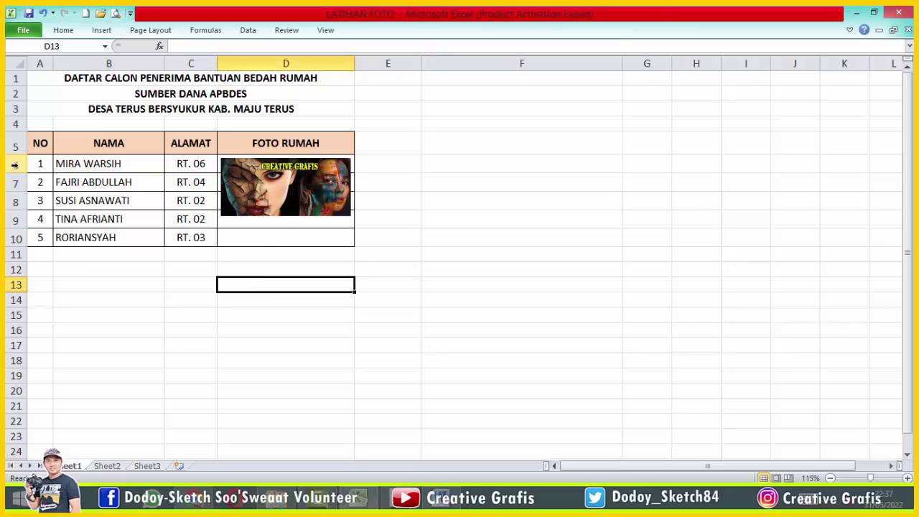
- Make rows 6 to 10 taller, to a height of 64,50 each
{"action": "left_click_drag", "start_coordinate": [14, 165], "coordinate": [15, 238]}
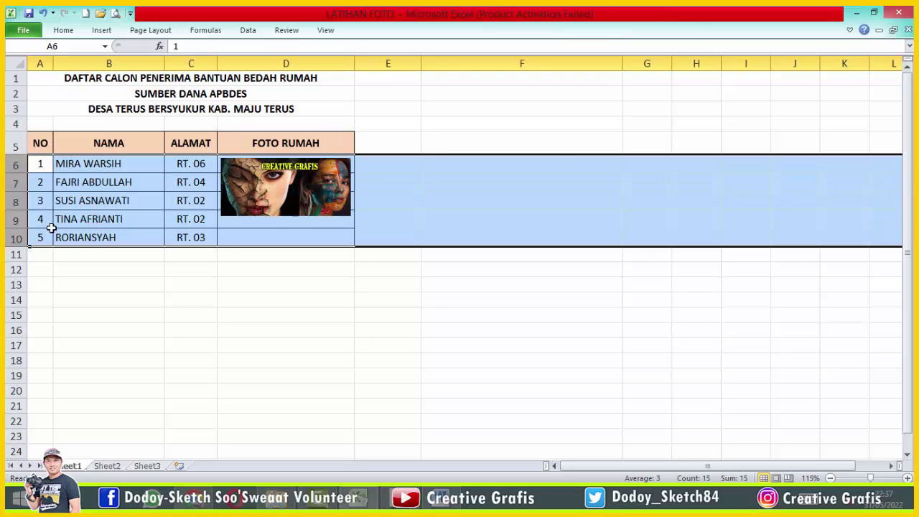
{"action": "left_click_drag", "start_coordinate": [287, 346], "coordinate": [318, 333]}
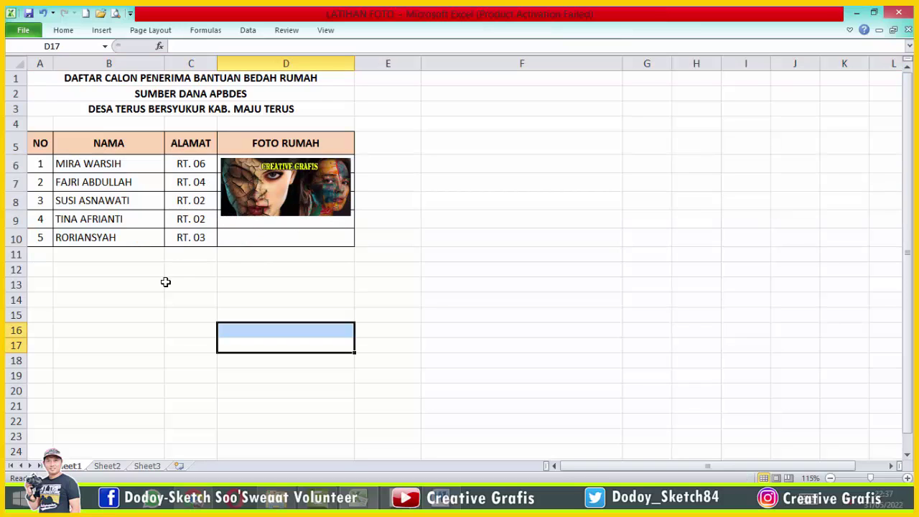
{"action": "left_click", "coordinate": [12, 165]}
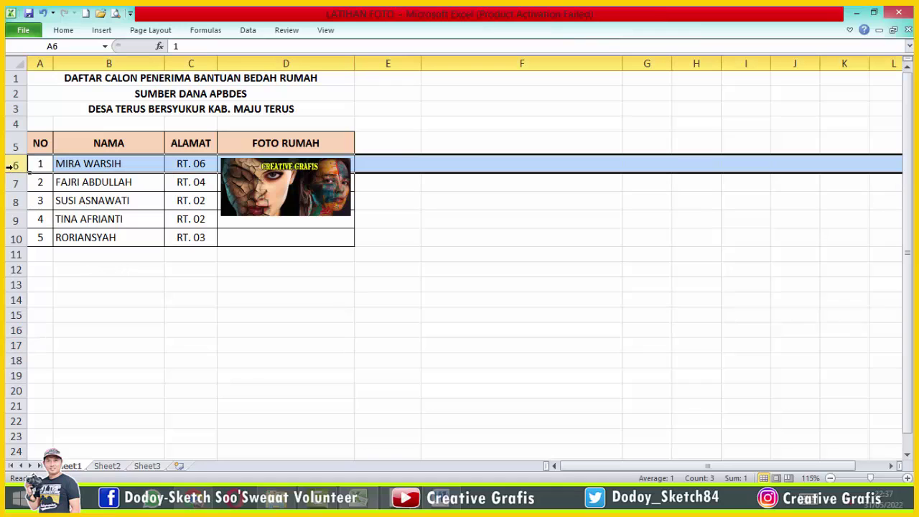
{"action": "left_click_drag", "start_coordinate": [12, 165], "coordinate": [13, 238]}
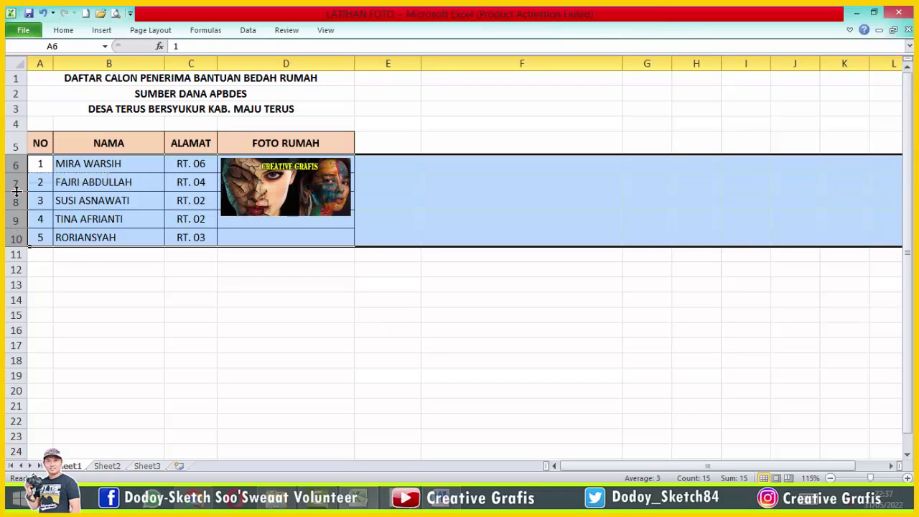
{"action": "left_click_drag", "start_coordinate": [15, 191], "coordinate": [15, 220]}
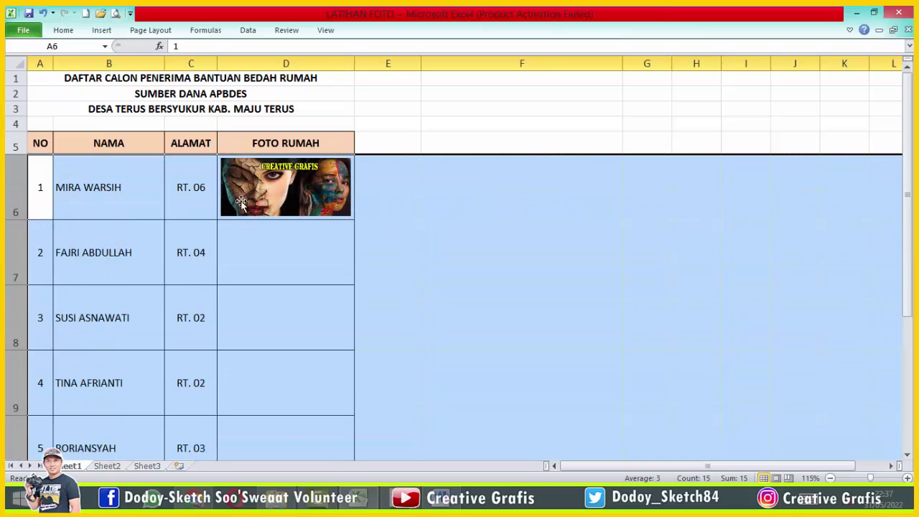
{"action": "left_click", "coordinate": [508, 240]}
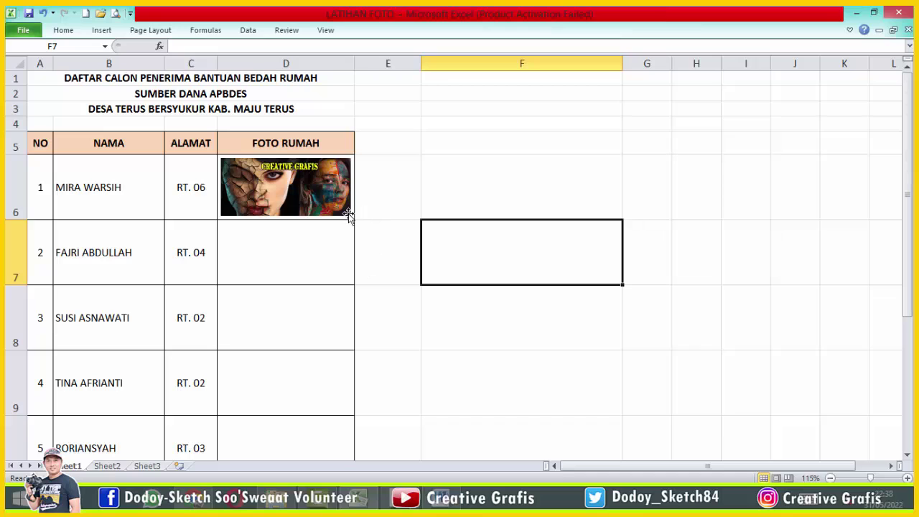
- Paste a trial copy of the D6 photo near D7, then delete it
{"action": "left_click", "coordinate": [328, 205]}
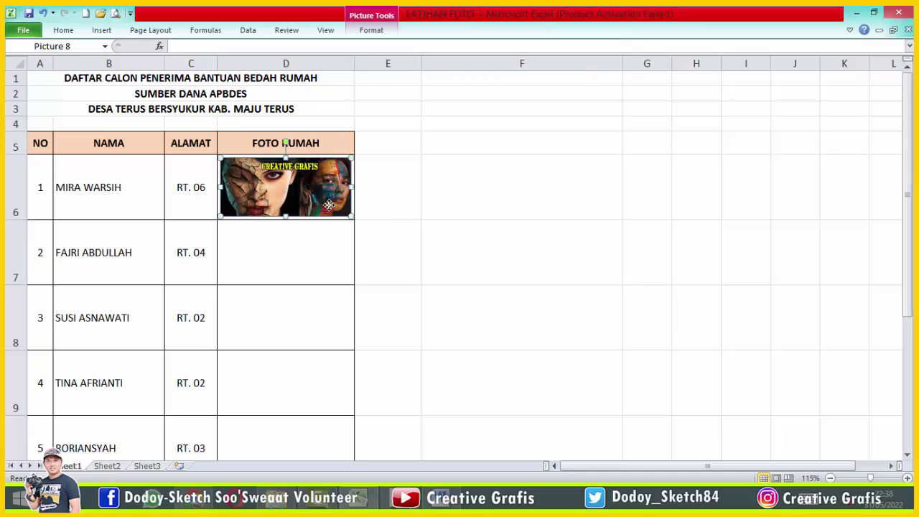
{"action": "left_click", "coordinate": [319, 261]}
{"action": "key", "text": "ctrl+v"}
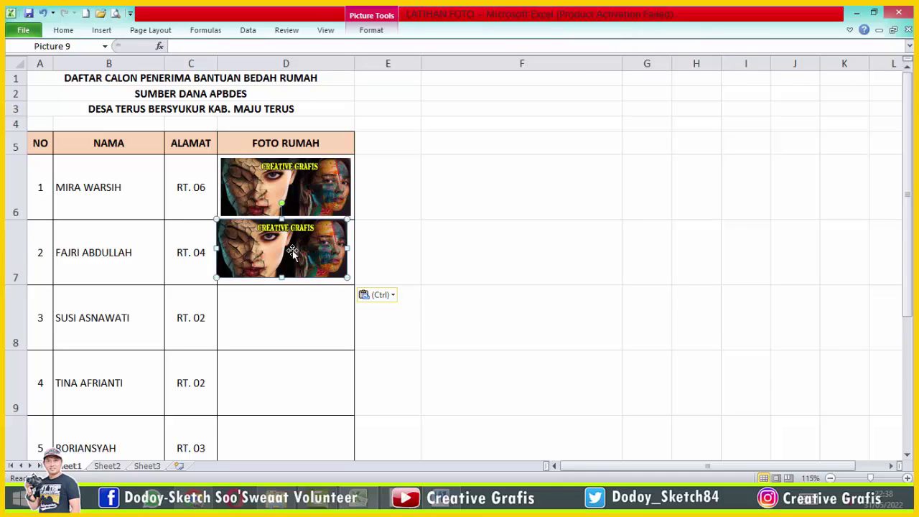
{"action": "mouse_move", "coordinate": [319, 261]}
{"action": "left_mouse_down"}
{"action": "mouse_move", "coordinate": [388, 277]}
{"action": "mouse_move", "coordinate": [320, 274]}
{"action": "left_mouse_up"}
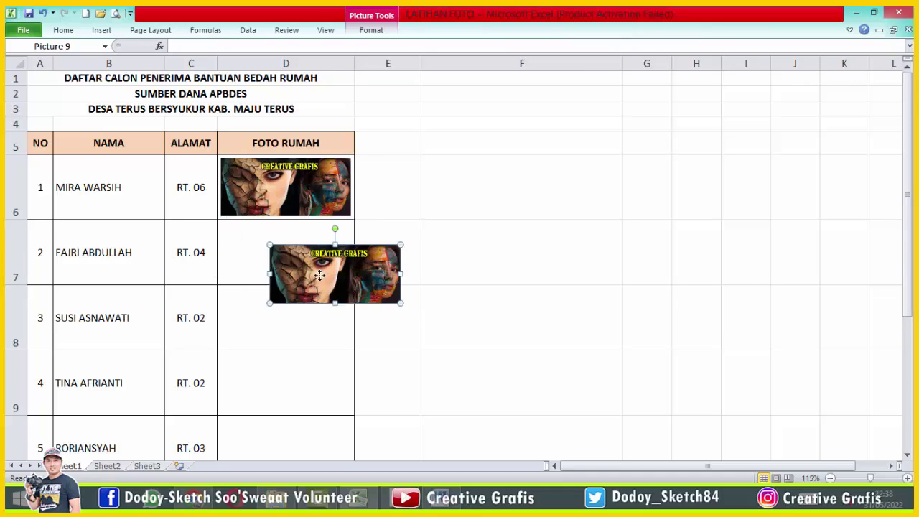
{"action": "key", "text": "Delete"}
- Copy cell D6 together with its photo
{"action": "left_click", "coordinate": [387, 191]}
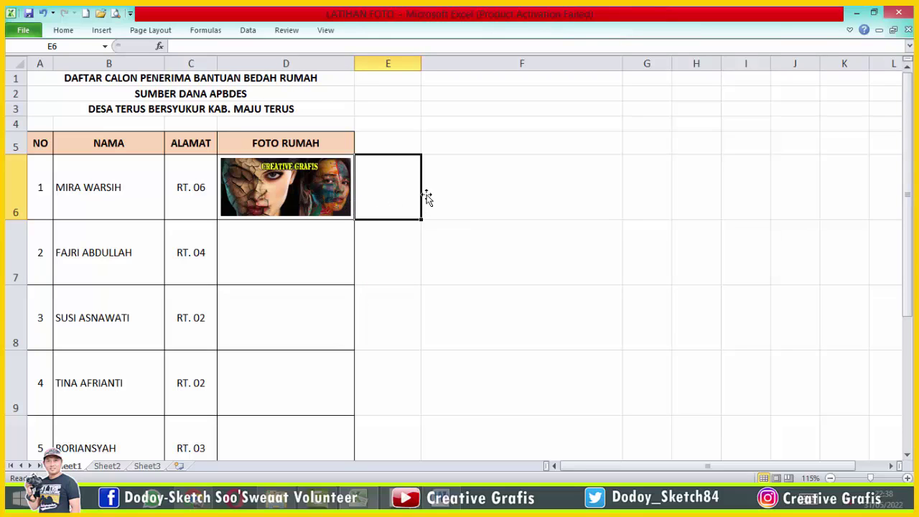
{"action": "left_click", "coordinate": [463, 195]}
{"action": "key", "text": "Left"}
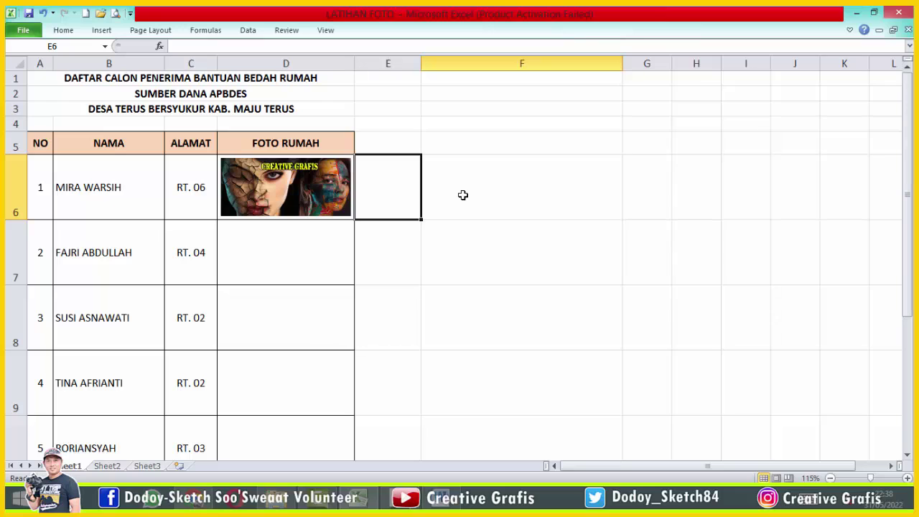
{"action": "key", "text": "Left"}
{"action": "key", "text": "Left"}
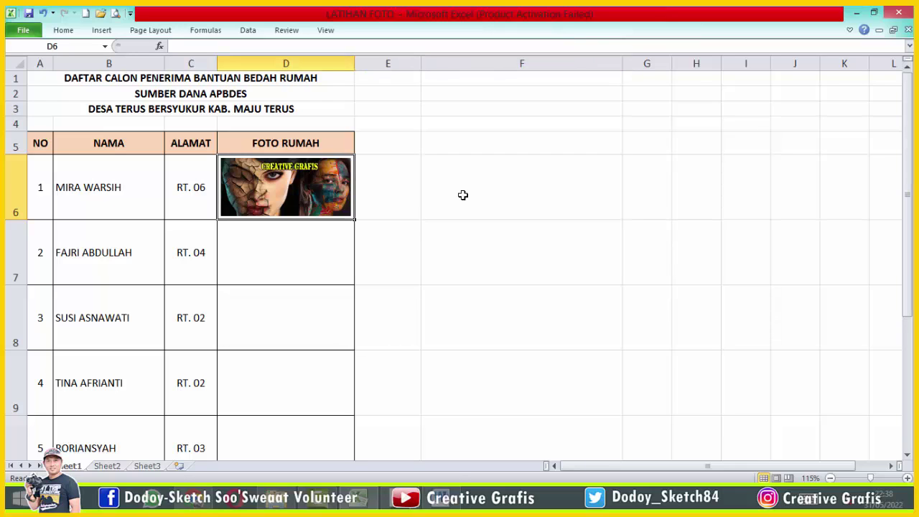
{"action": "key", "text": "ctrl+c"}
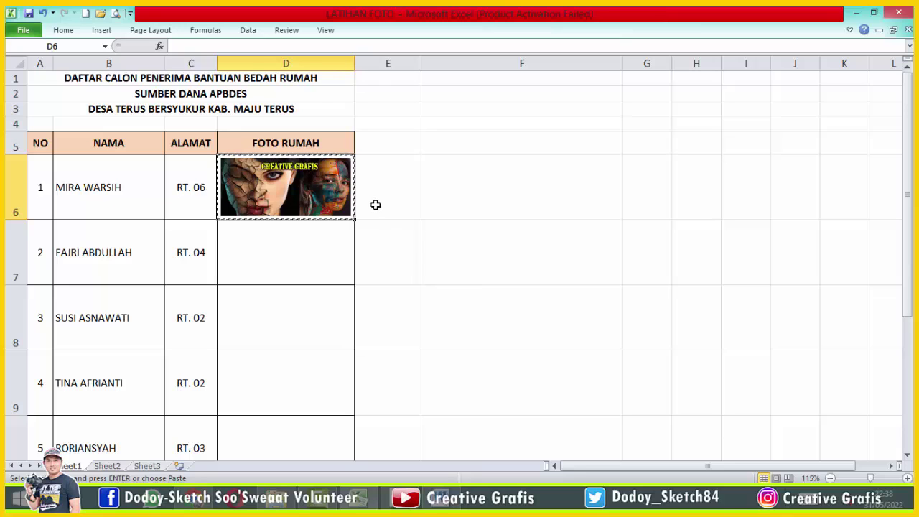
- Paste the copied photo cell into D7 and D8
{"action": "left_click", "coordinate": [304, 260]}
{"action": "scroll", "coordinate": [304, 382], "scroll_direction": "down", "scroll_amount": 2}
{"action": "scroll", "coordinate": [295, 321], "scroll_direction": "up", "scroll_amount": 2}
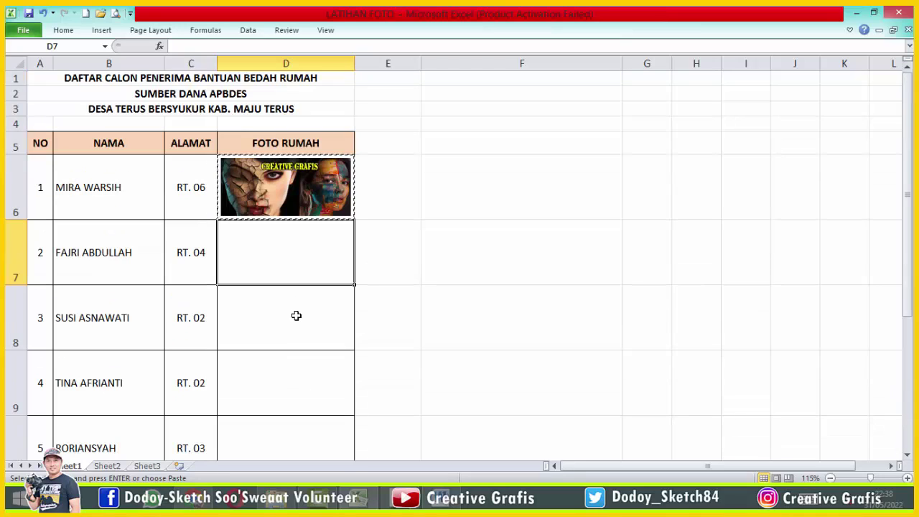
{"action": "scroll", "coordinate": [301, 274], "scroll_direction": "down", "scroll_amount": 2}
{"action": "scroll", "coordinate": [309, 273], "scroll_direction": "up", "scroll_amount": 1}
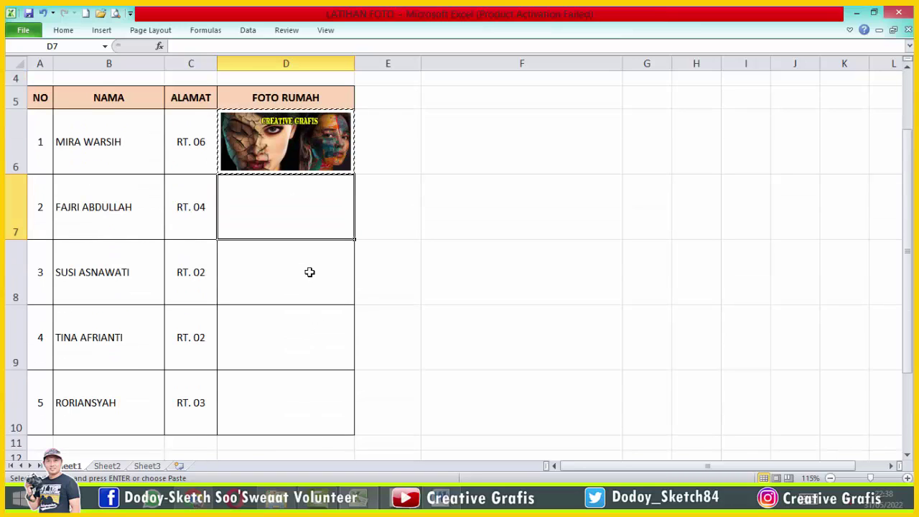
{"action": "left_click_drag", "start_coordinate": [300, 211], "coordinate": [304, 259]}
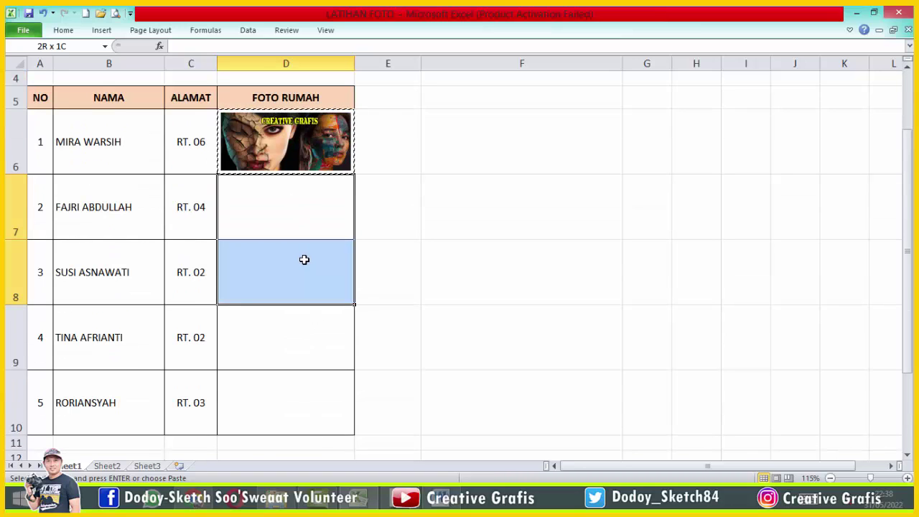
{"action": "key", "text": "ctrl+v"}
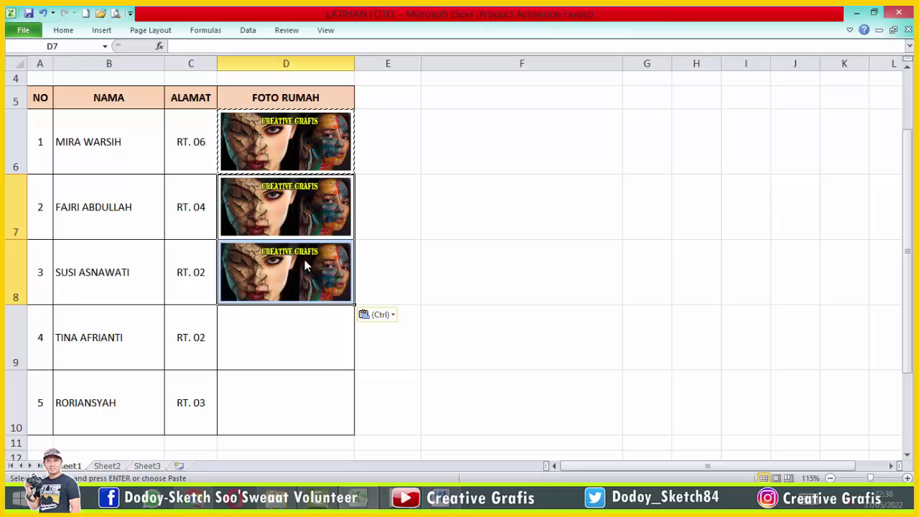
{"action": "left_click", "coordinate": [396, 253]}
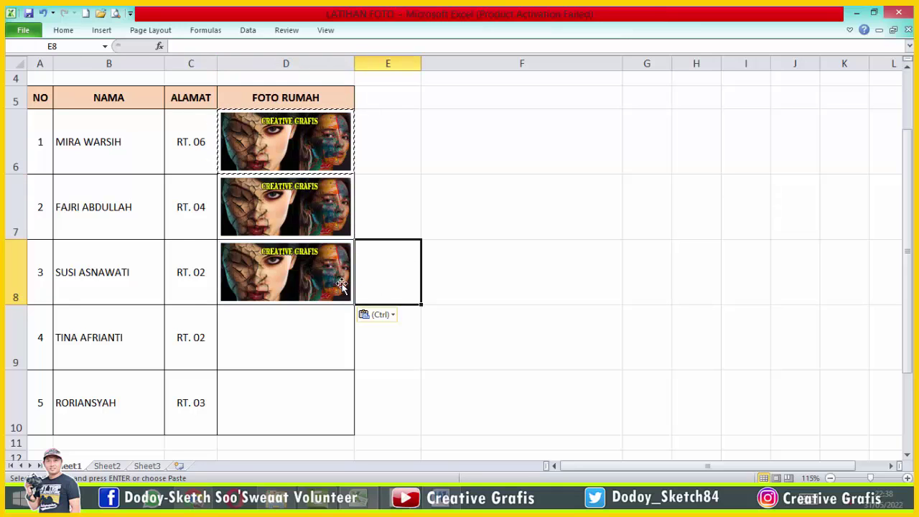
- Fill the photo from D8 down into D9 and D10
{"action": "key", "text": "Left"}
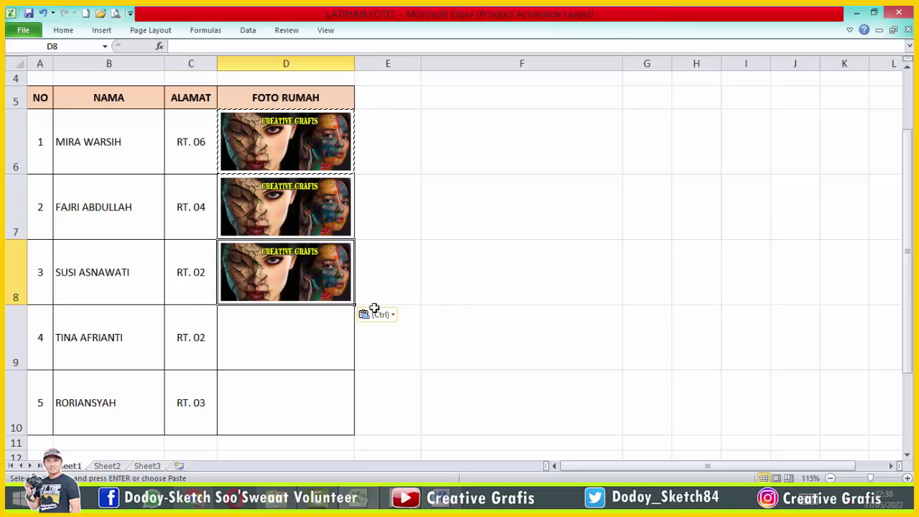
{"action": "left_click_drag", "start_coordinate": [355, 307], "coordinate": [355, 418]}
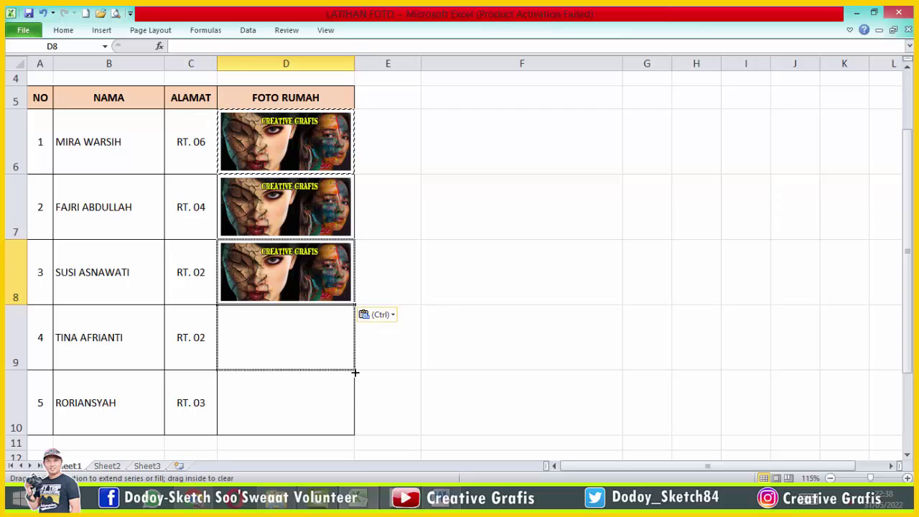
{"action": "left_click", "coordinate": [398, 372]}
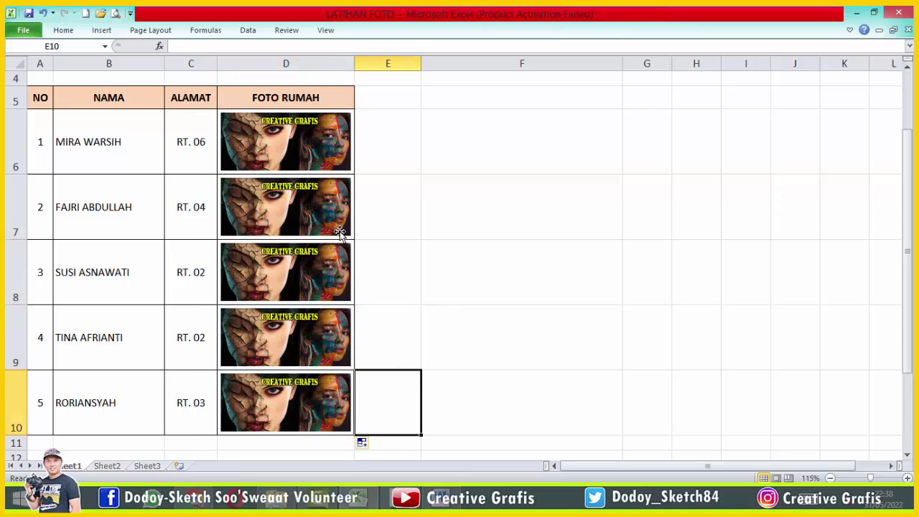
{"action": "left_click", "coordinate": [395, 272]}
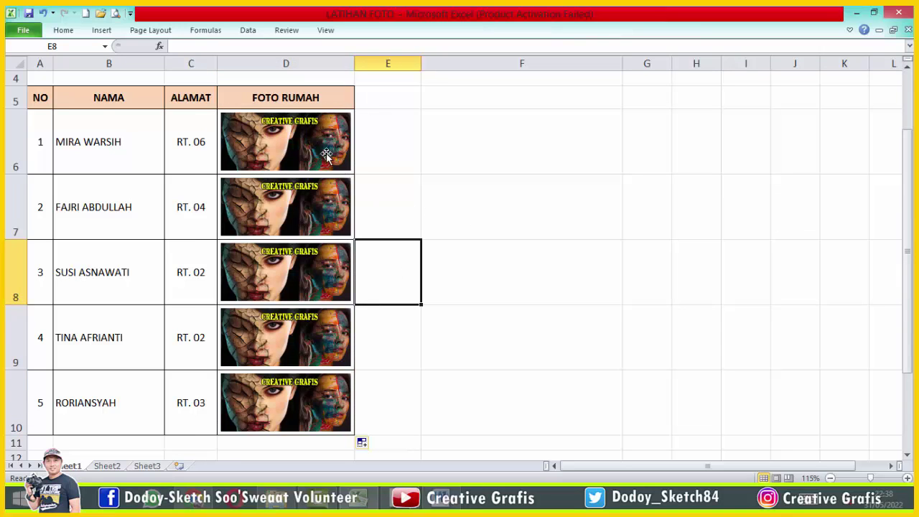
{"action": "scroll", "coordinate": [296, 152], "scroll_direction": "up", "scroll_amount": 1}
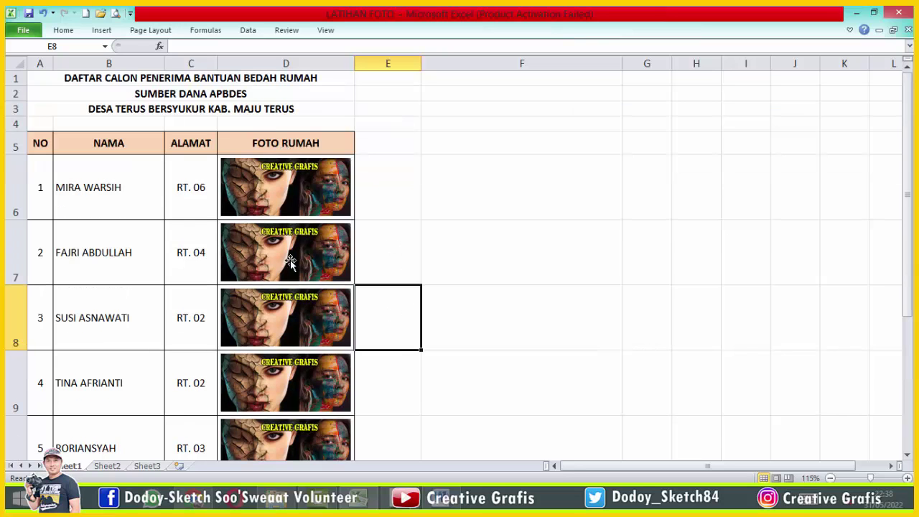
{"action": "scroll", "coordinate": [293, 377], "scroll_direction": "down", "scroll_amount": 6}
{"action": "scroll", "coordinate": [293, 377], "scroll_direction": "up", "scroll_amount": 6}
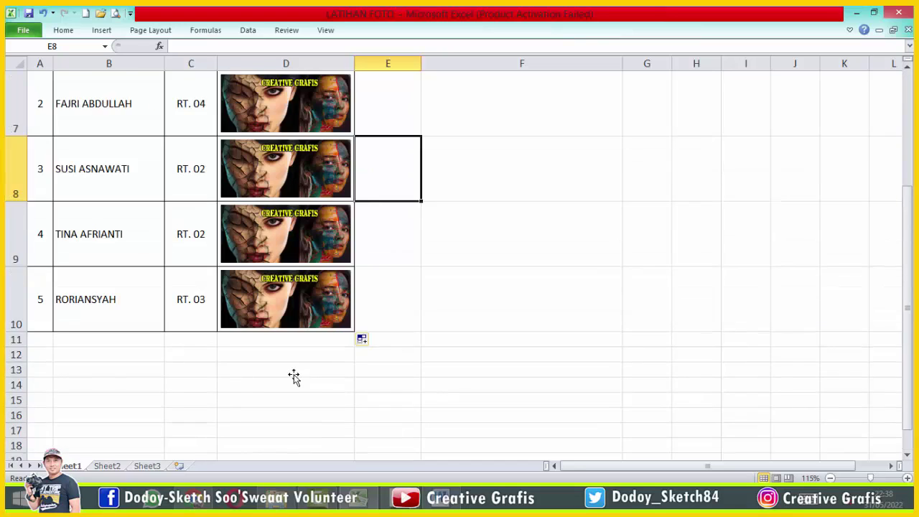
{"action": "scroll", "coordinate": [293, 377], "scroll_direction": "up", "scroll_amount": 1}
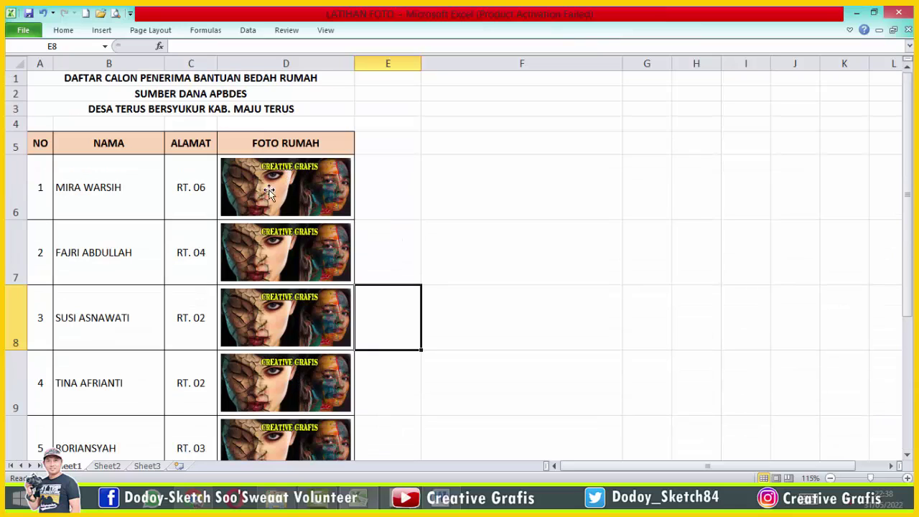
{"action": "left_click", "coordinate": [281, 255]}
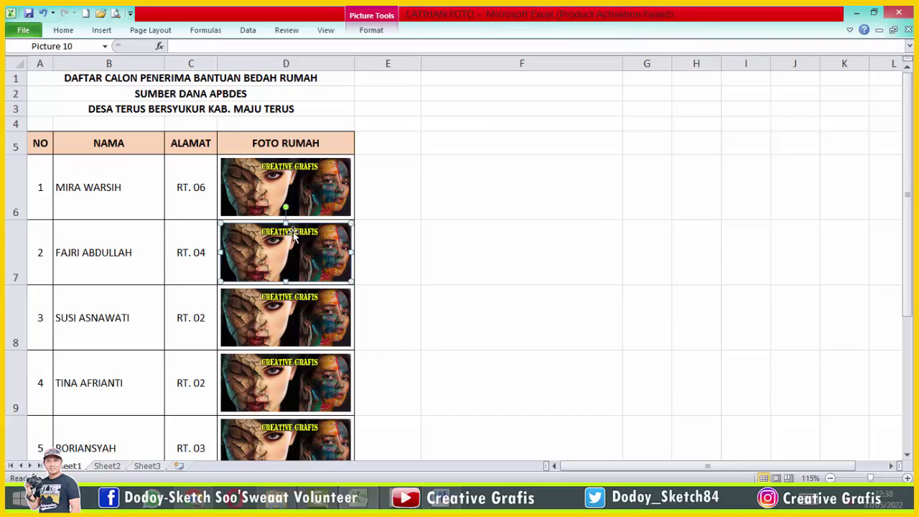
{"action": "left_click", "coordinate": [126, 255]}
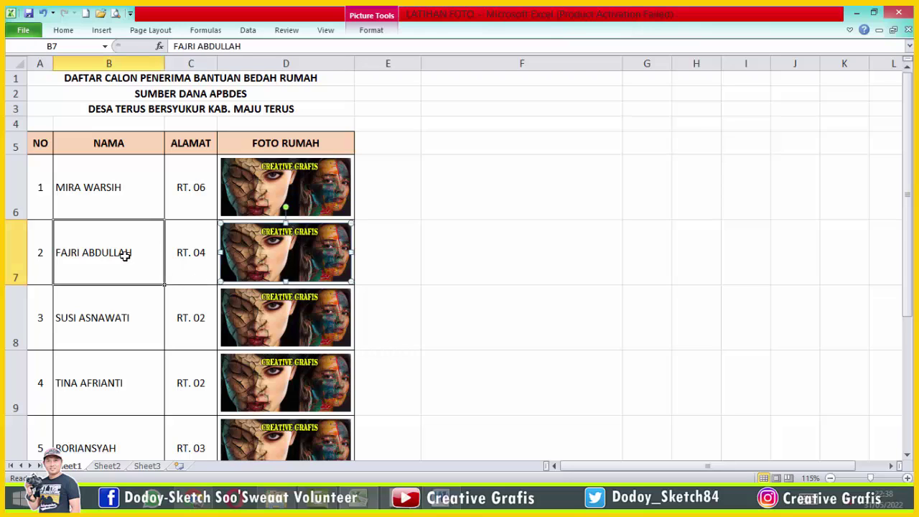
{"action": "left_click", "coordinate": [296, 259]}
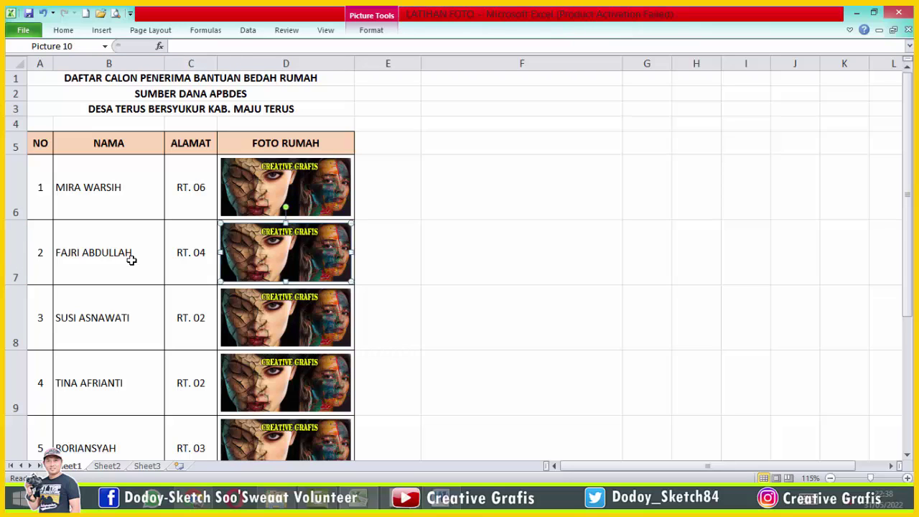
{"action": "left_click", "coordinate": [422, 249]}
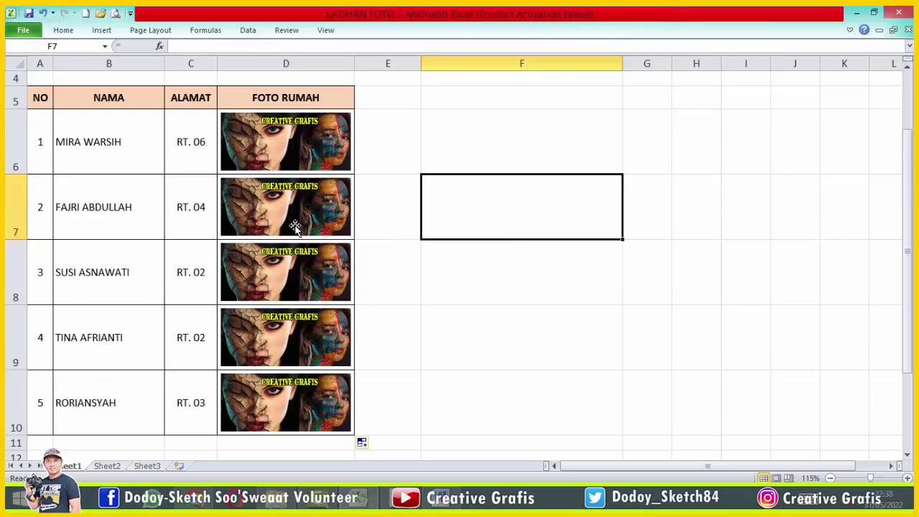
{"action": "scroll", "coordinate": [294, 224], "scroll_direction": "down", "scroll_amount": 1}
{"action": "left_click", "coordinate": [292, 263]}
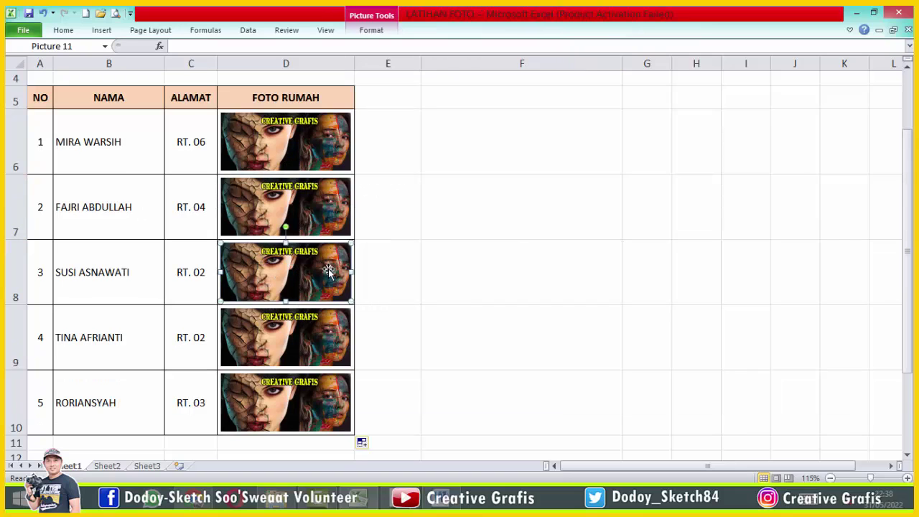
{"action": "scroll", "coordinate": [328, 269], "scroll_direction": "up", "scroll_amount": 1}
{"action": "left_click", "coordinate": [299, 189]}
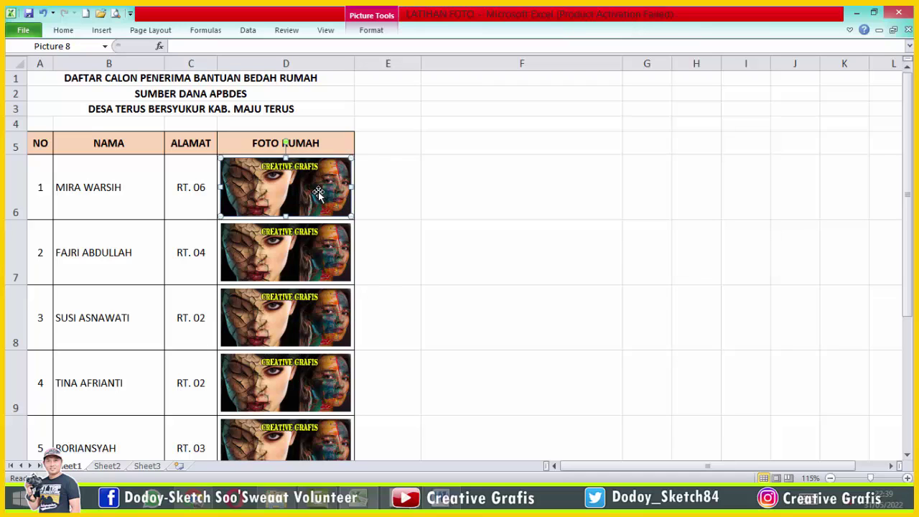
- Use Change Picture on the D6 image to insert the first recipient's house photo from the kirim folder
{"action": "right_click", "coordinate": [316, 192]}
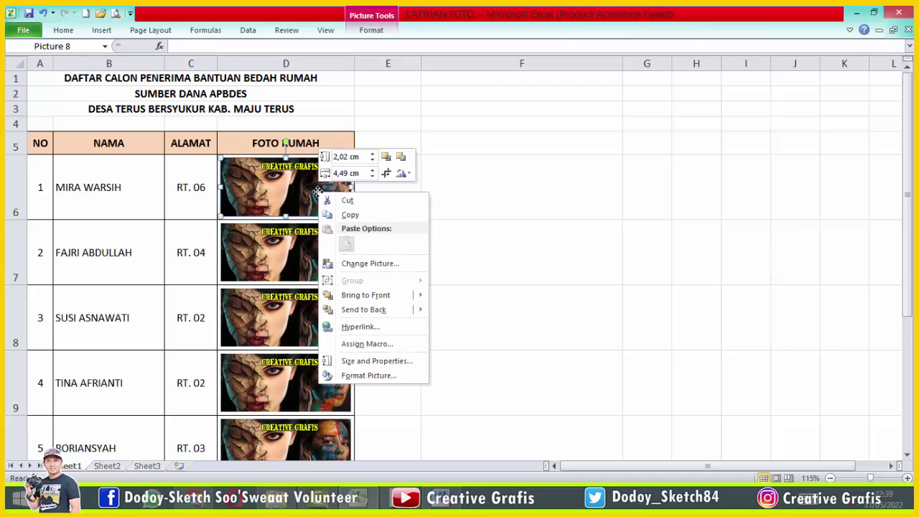
{"action": "left_click", "coordinate": [369, 263]}
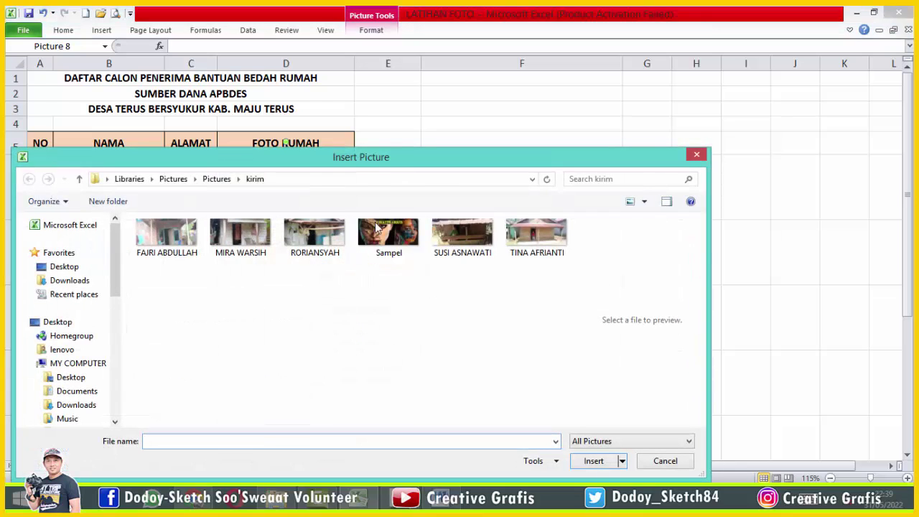
{"action": "left_click_drag", "start_coordinate": [341, 157], "coordinate": [382, 87]}
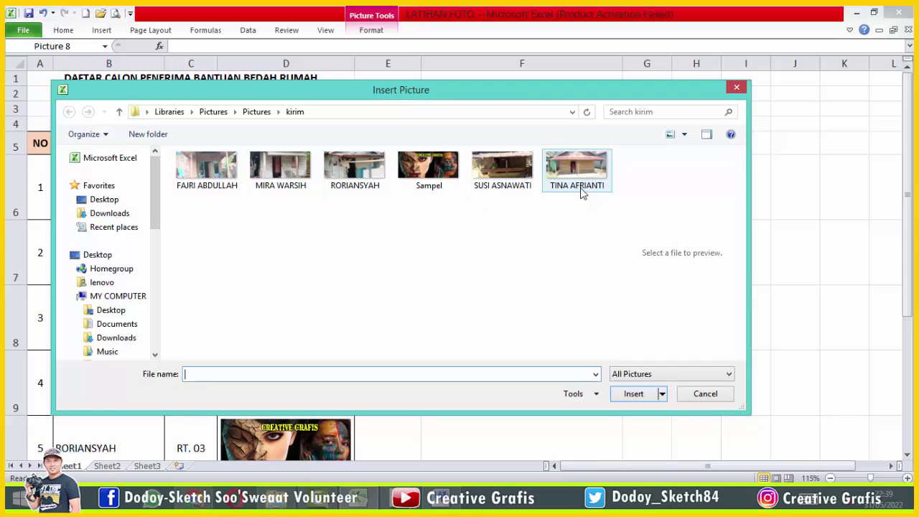
{"action": "mouse_move", "coordinate": [582, 192]}
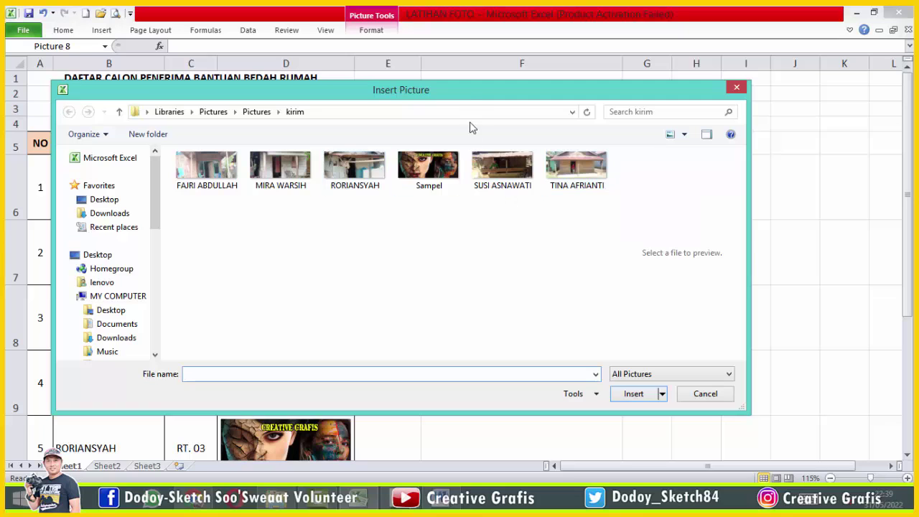
{"action": "mouse_move", "coordinate": [461, 90]}
{"action": "left_mouse_down"}
{"action": "mouse_move", "coordinate": [403, 238]}
{"action": "mouse_move", "coordinate": [522, 129]}
{"action": "left_mouse_up"}
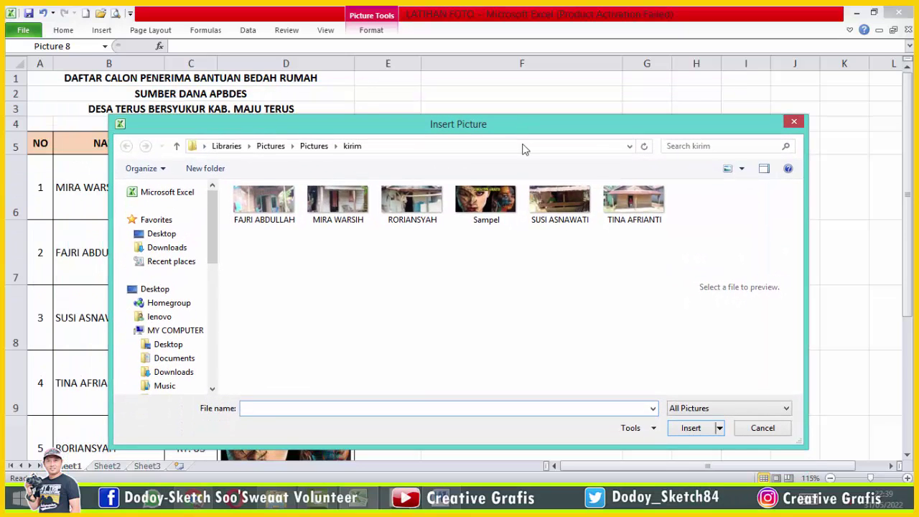
{"action": "left_click", "coordinate": [545, 219]}
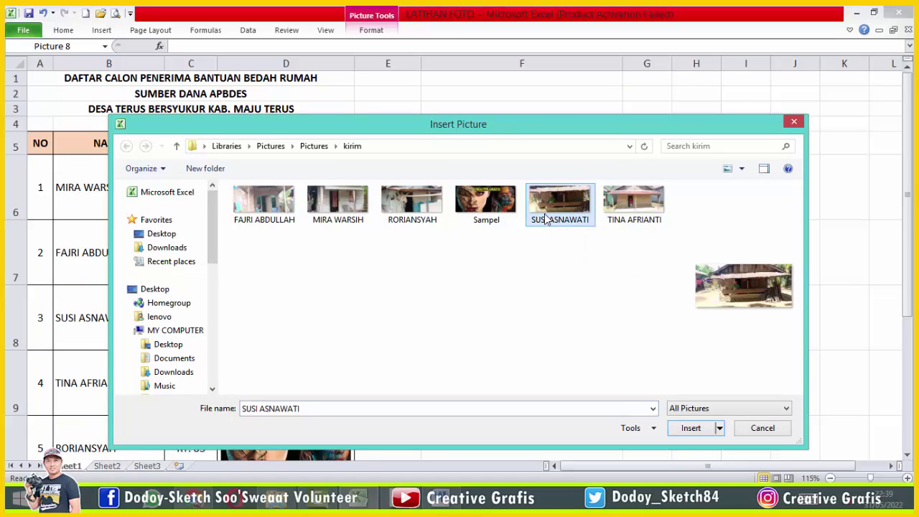
{"action": "key", "text": "Left"}
{"action": "key", "text": "Left"}
{"action": "key", "text": "Left"}
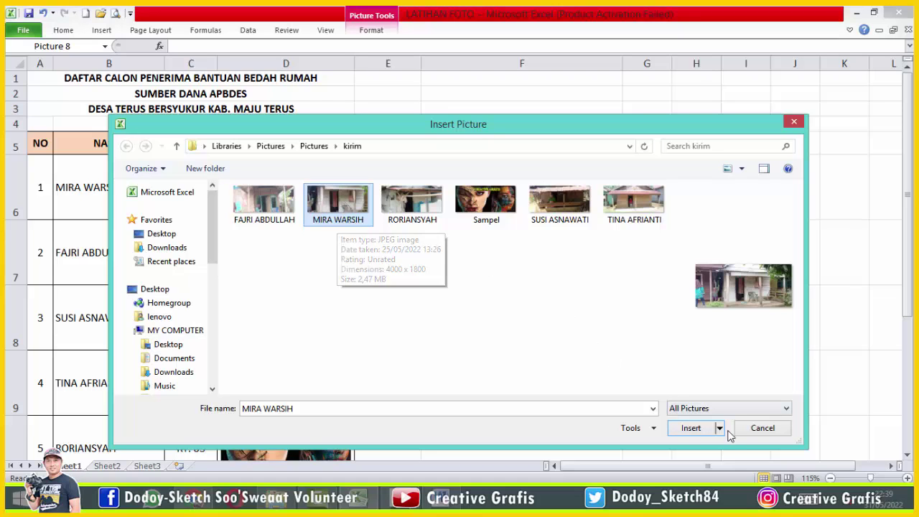
{"action": "left_click", "coordinate": [691, 431]}
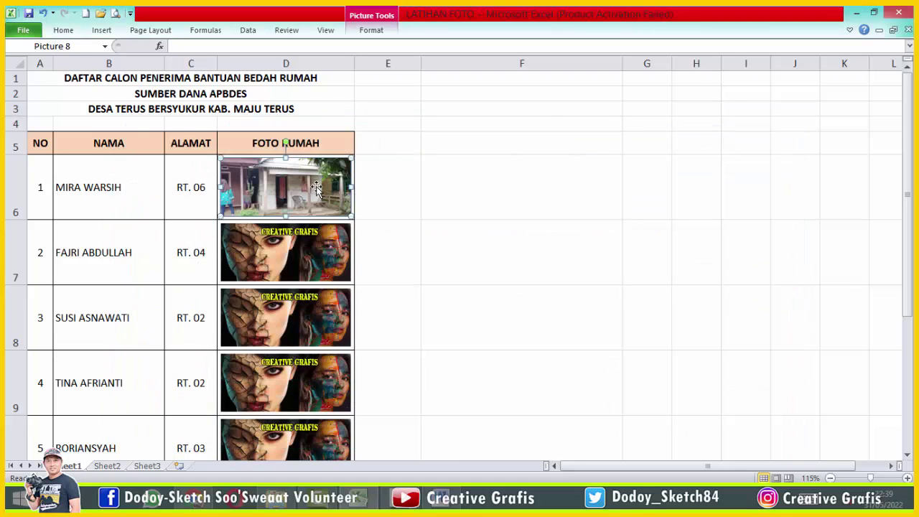
- Swap the row-2 and row-3 sample pictures for those recipients' house photos
{"action": "left_click", "coordinate": [293, 262]}
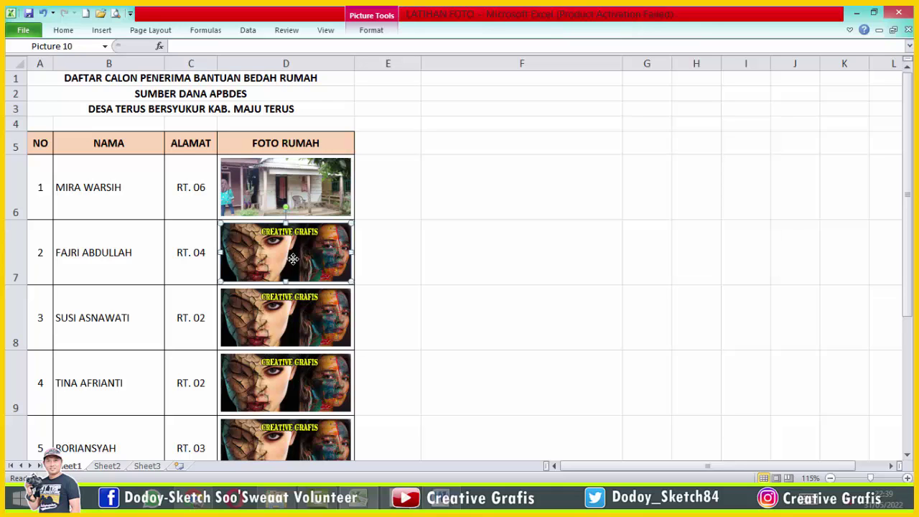
{"action": "right_click", "coordinate": [292, 260]}
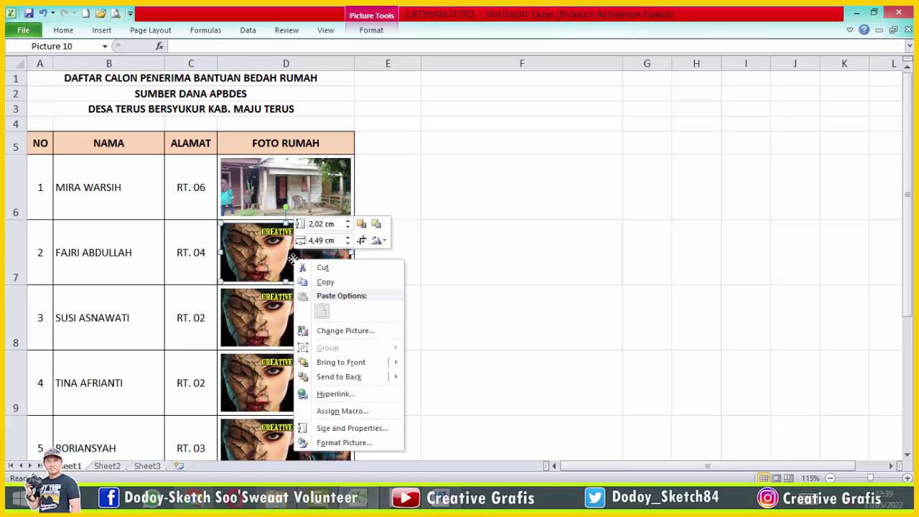
{"action": "left_click", "coordinate": [346, 334]}
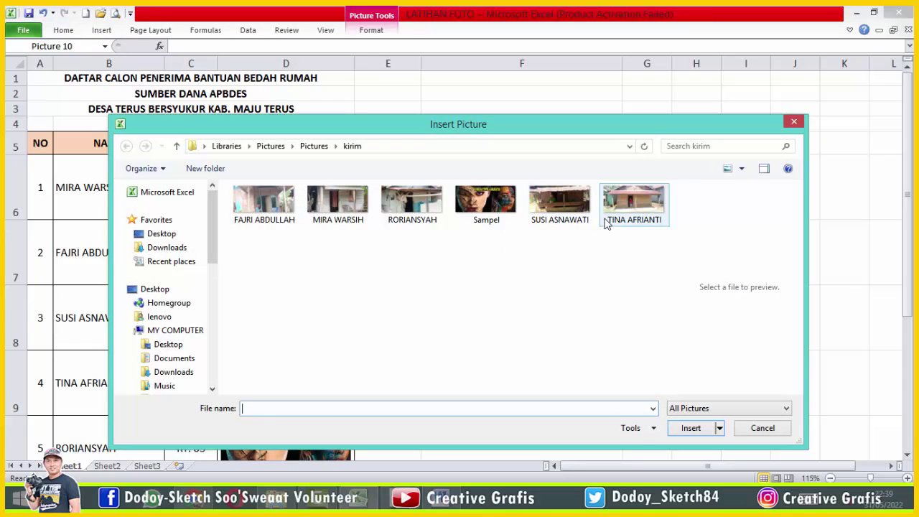
{"action": "double_click", "coordinate": [273, 208]}
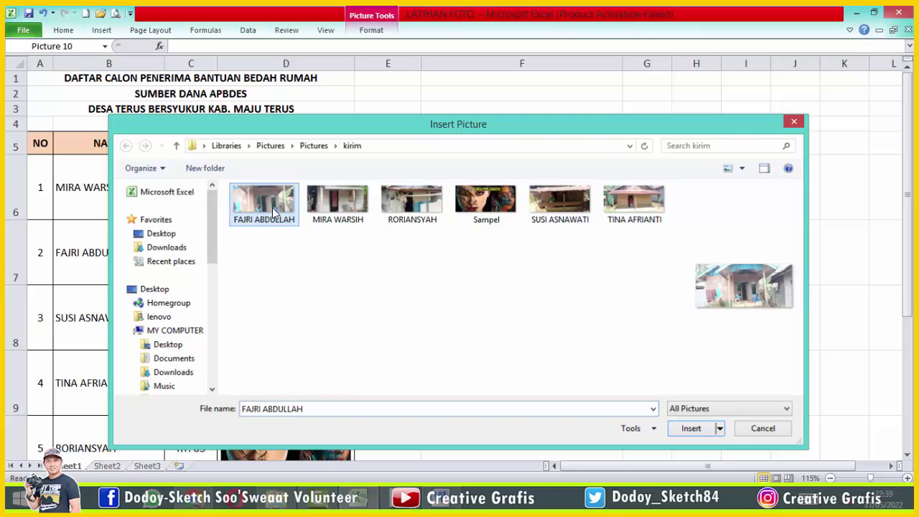
{"action": "right_click", "coordinate": [289, 272]}
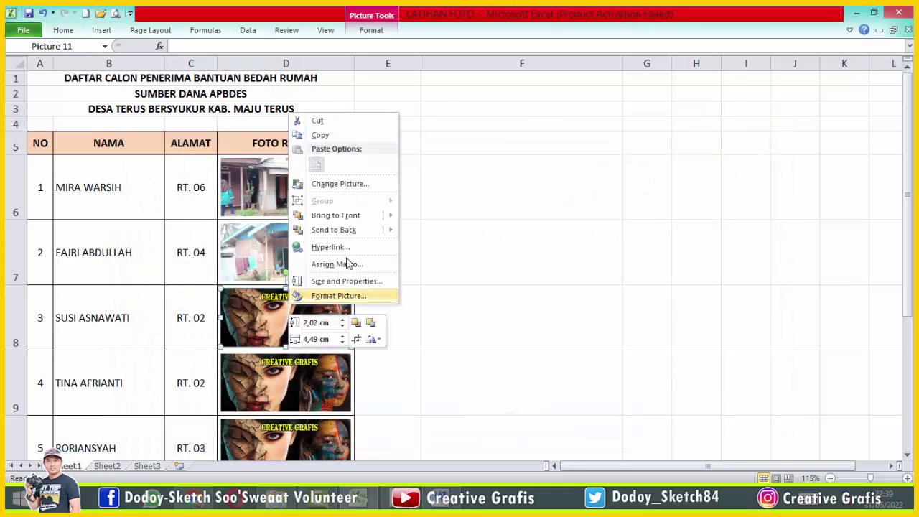
{"action": "left_click", "coordinate": [334, 184]}
{"action": "double_click", "coordinate": [574, 215]}
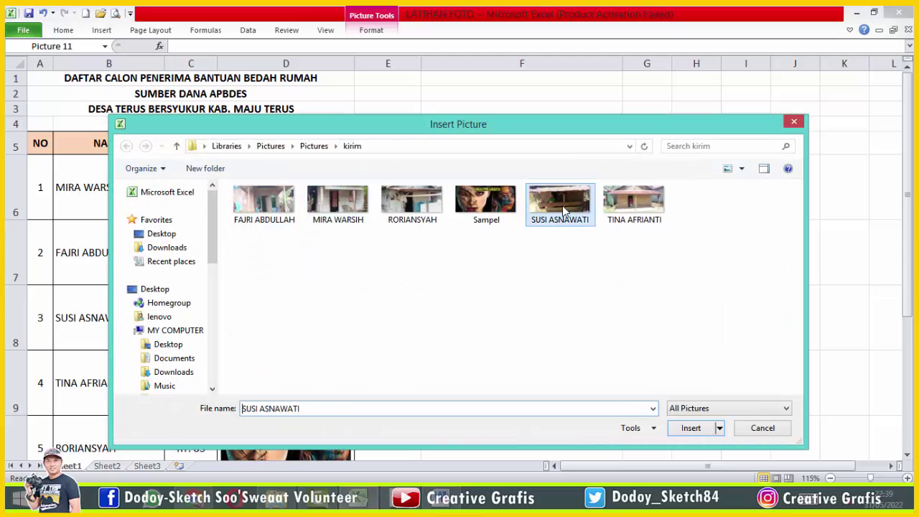
- Swap the row-4 and row-5 sample pictures for their matching house photos
{"action": "left_click", "coordinate": [279, 383]}
{"action": "right_click", "coordinate": [280, 383]}
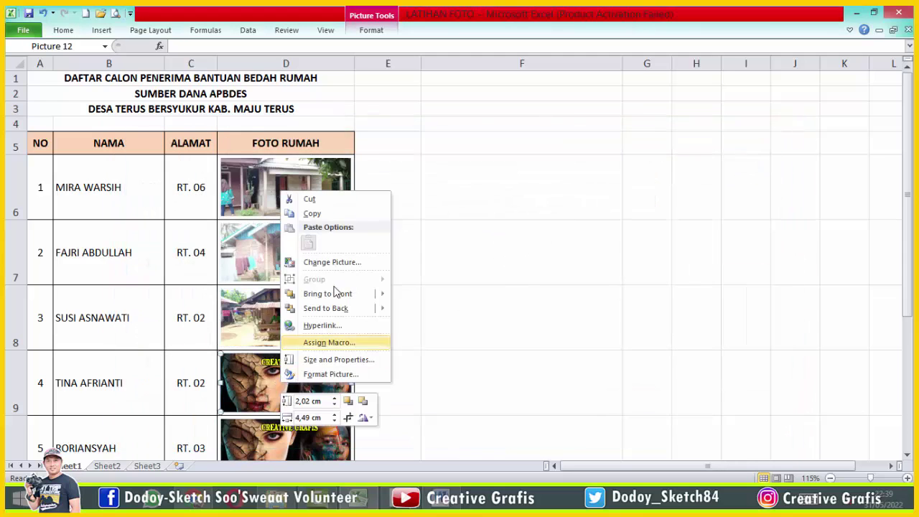
{"action": "left_click", "coordinate": [328, 260]}
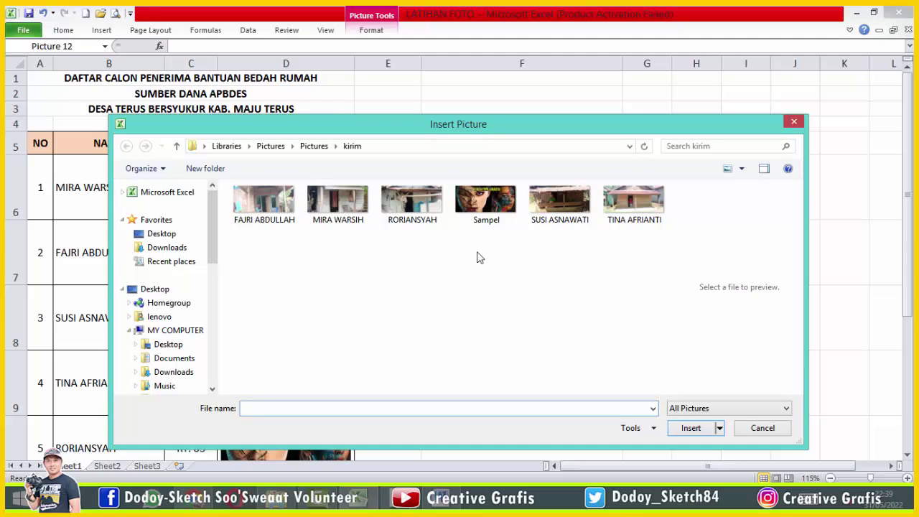
{"action": "left_click", "coordinate": [424, 213]}
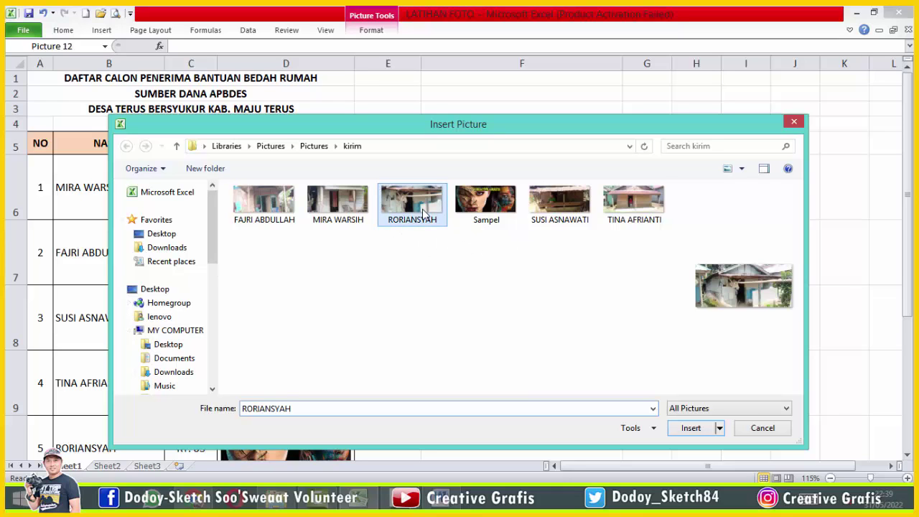
{"action": "left_click", "coordinate": [657, 213]}
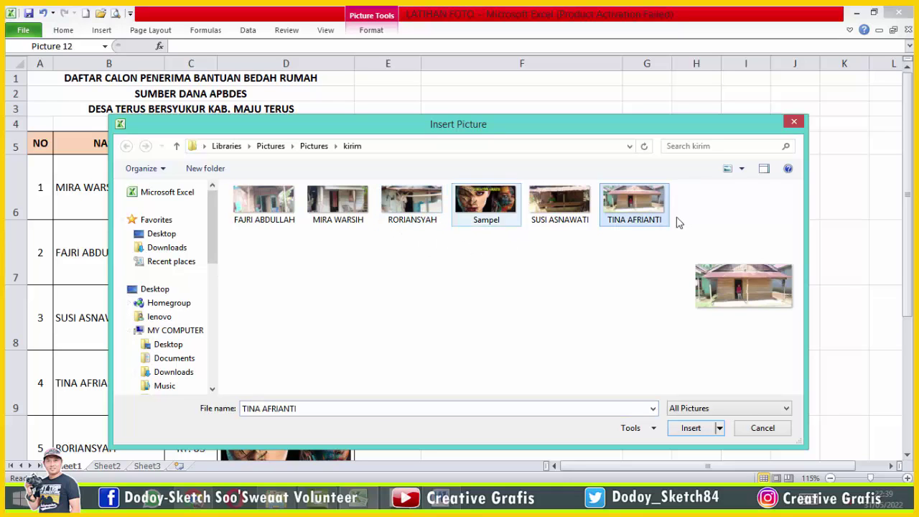
{"action": "double_click", "coordinate": [640, 207]}
{"action": "scroll", "coordinate": [393, 364], "scroll_direction": "down", "scroll_amount": 1}
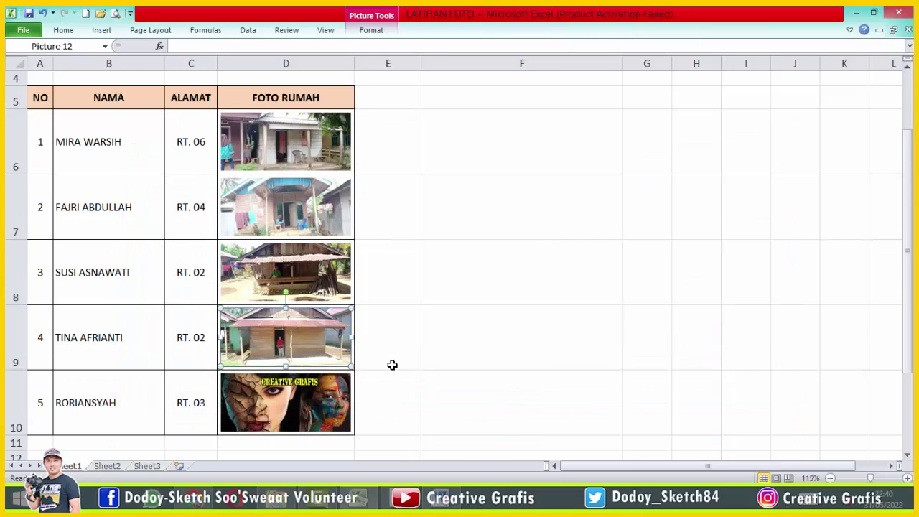
{"action": "right_click", "coordinate": [291, 406]}
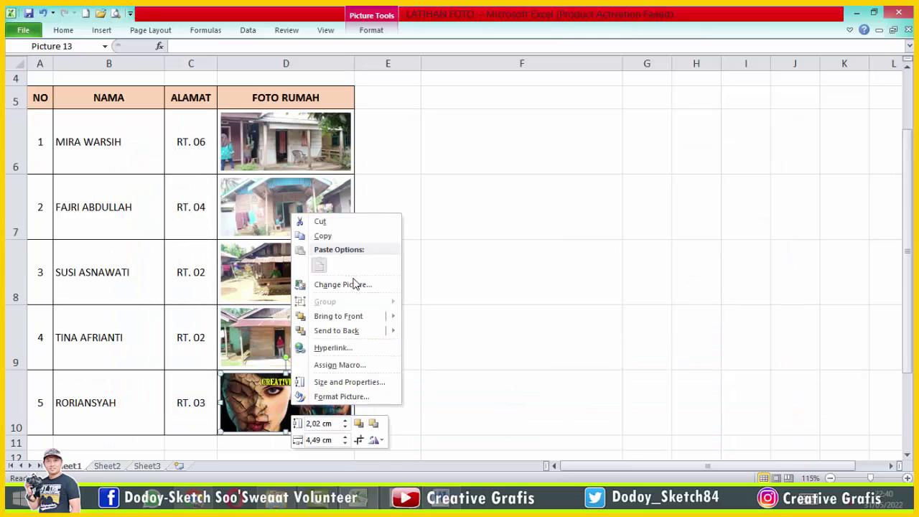
{"action": "left_click", "coordinate": [351, 285]}
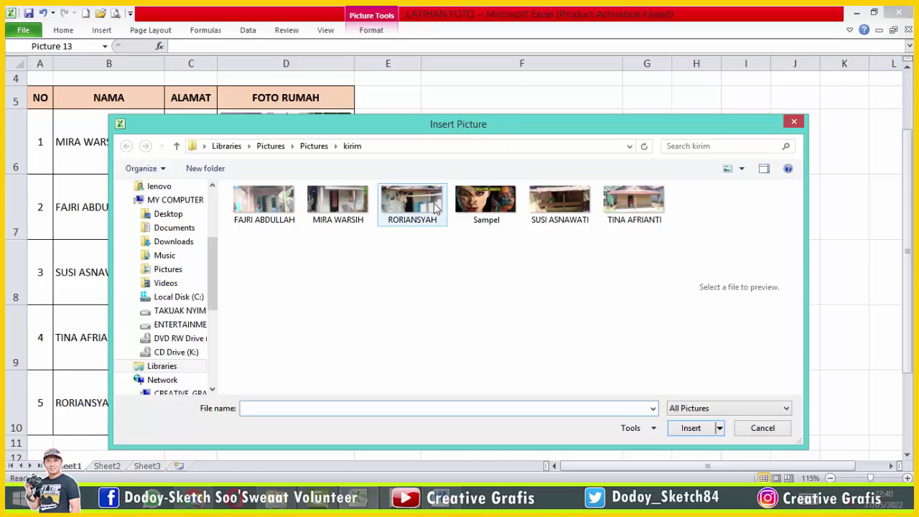
{"action": "double_click", "coordinate": [431, 205]}
{"action": "left_click", "coordinate": [478, 374]}
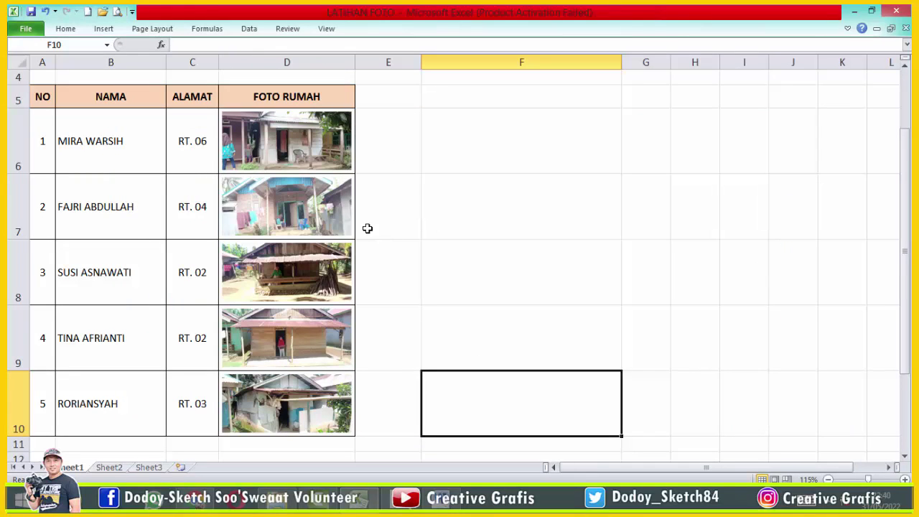
{"action": "left_click", "coordinate": [448, 214]}
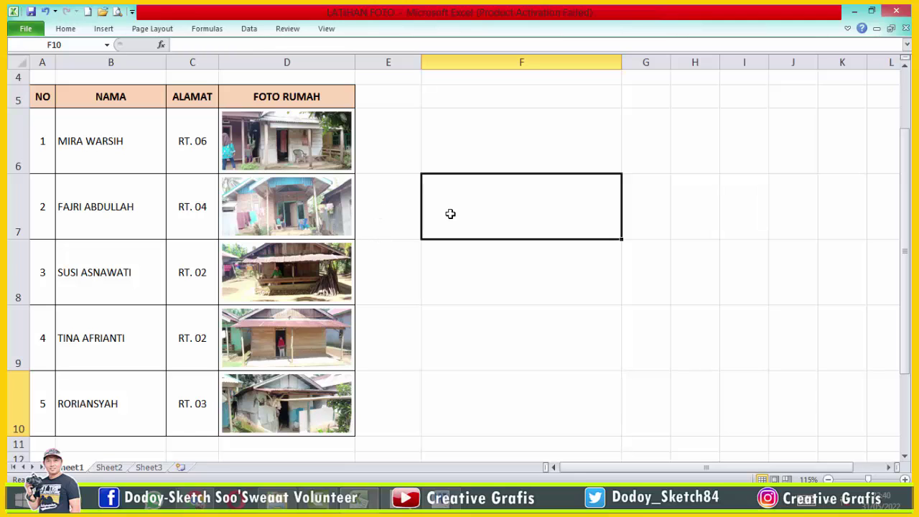
{"action": "left_click", "coordinate": [104, 29]}
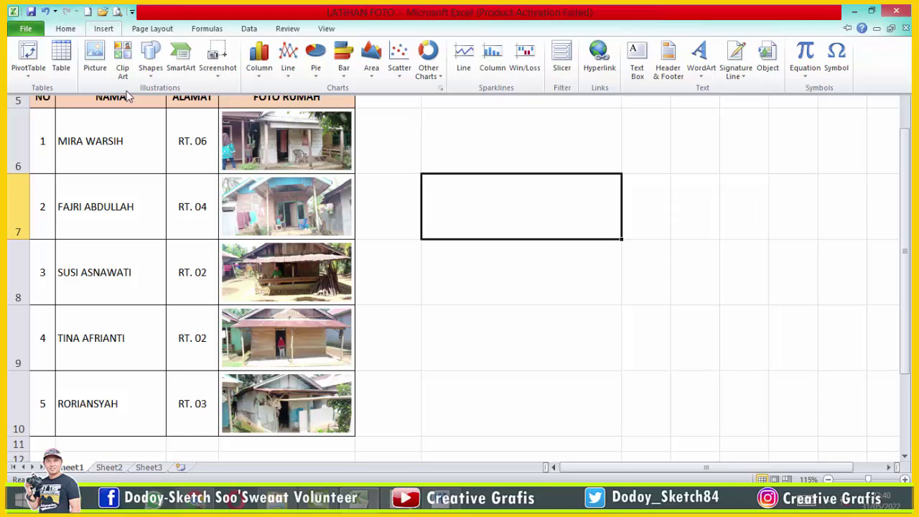
{"action": "left_click", "coordinate": [95, 61]}
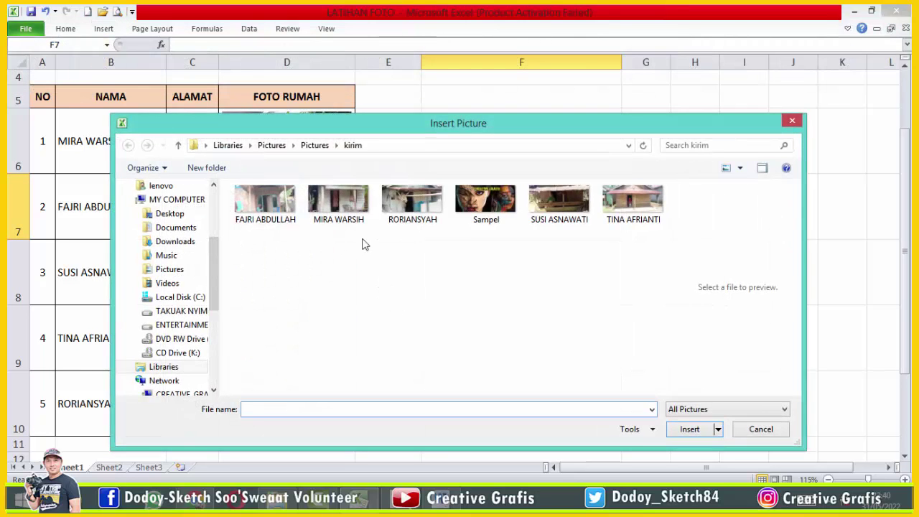
{"action": "double_click", "coordinate": [352, 212]}
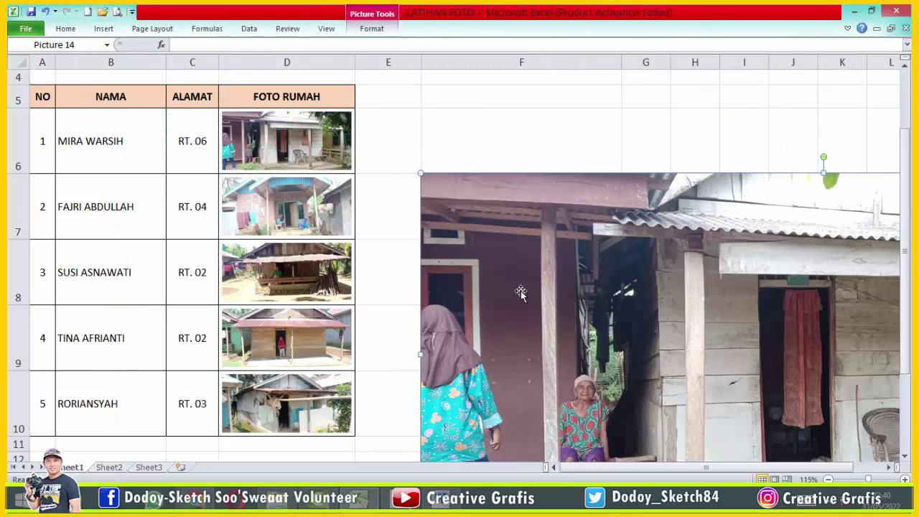
{"action": "left_click_drag", "start_coordinate": [521, 292], "coordinate": [507, 222]}
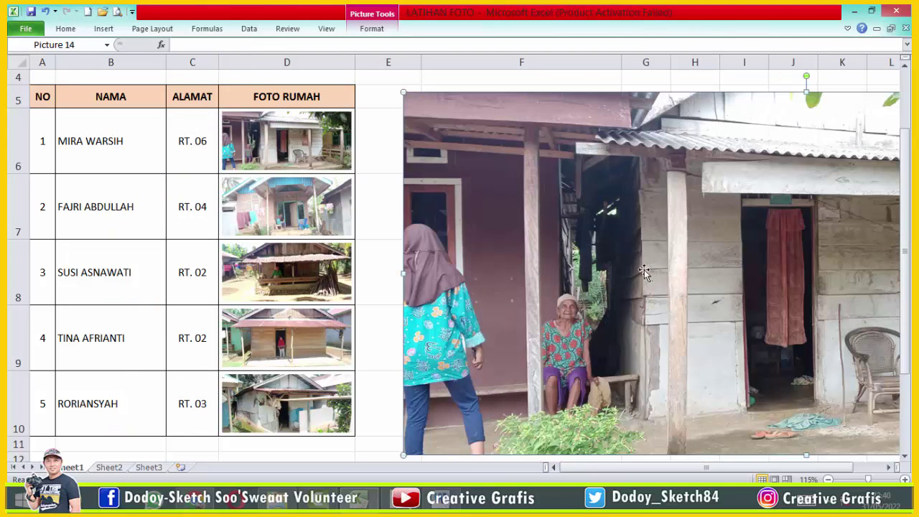
{"action": "left_click_drag", "start_coordinate": [560, 239], "coordinate": [567, 257]}
{"action": "key", "text": "Delete"}
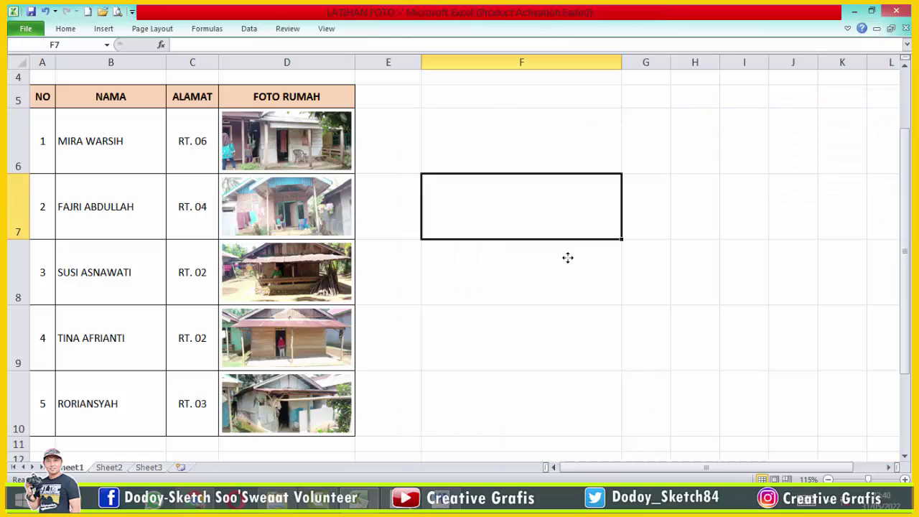
{"action": "left_click", "coordinate": [567, 257]}
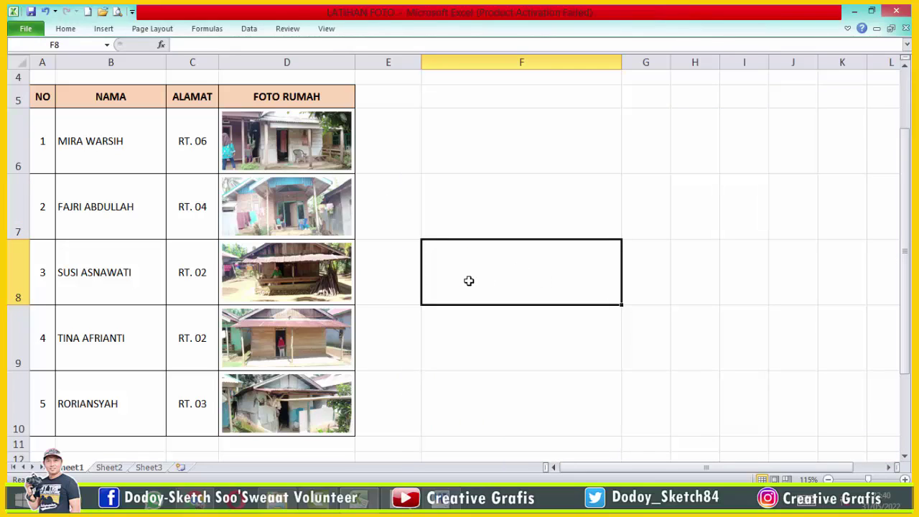
{"action": "left_click", "coordinate": [471, 214]}
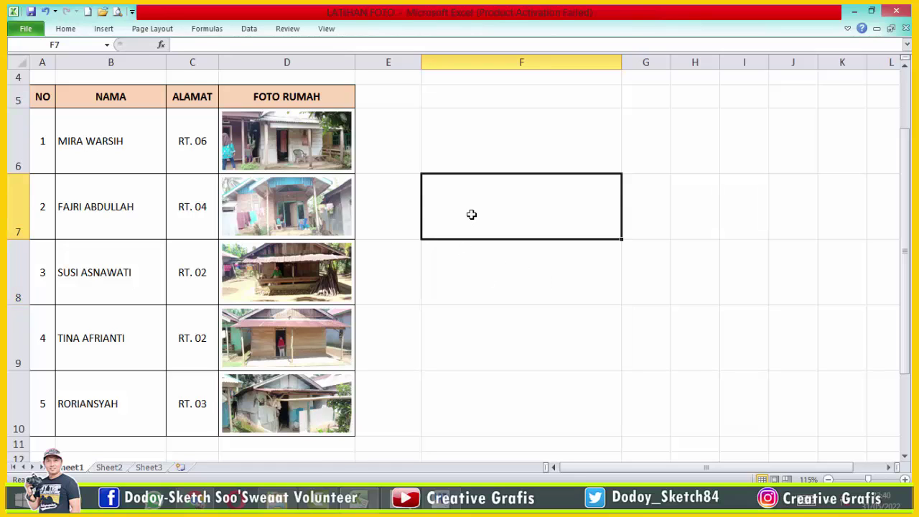
{"action": "scroll", "coordinate": [471, 214], "scroll_direction": "up", "scroll_amount": 1}
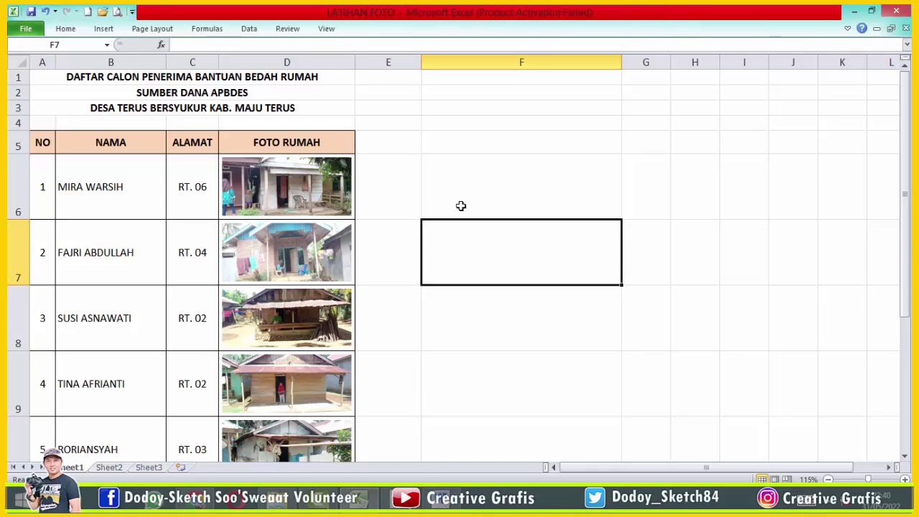
{"action": "left_click", "coordinate": [458, 201]}
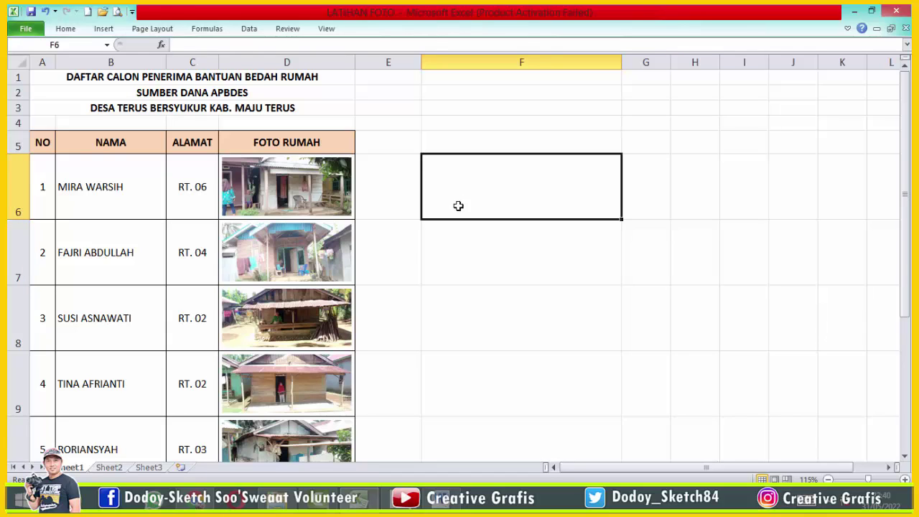
{"action": "left_click", "coordinate": [482, 264]}
{"action": "scroll", "coordinate": [455, 253], "scroll_direction": "down", "scroll_amount": 1}
{"action": "scroll", "coordinate": [455, 263], "scroll_direction": "down", "scroll_amount": 1}
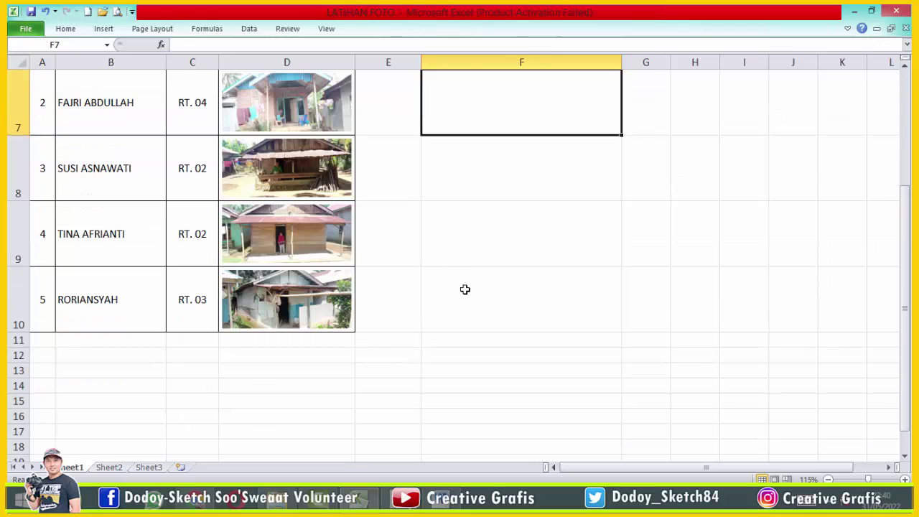
{"action": "left_click", "coordinate": [466, 287]}
{"action": "left_click", "coordinate": [488, 244]}
{"action": "left_click", "coordinate": [495, 180]}
{"action": "scroll", "coordinate": [495, 188], "scroll_direction": "up", "scroll_amount": 1}
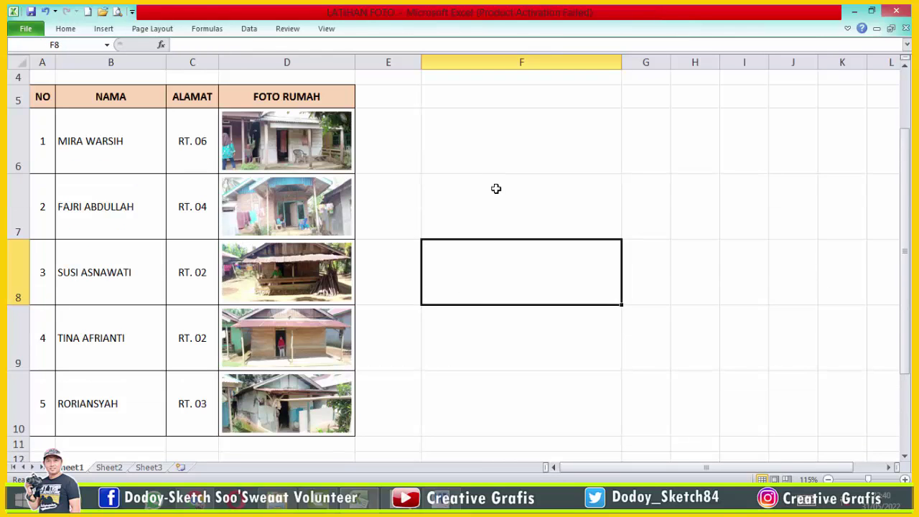
{"action": "left_click", "coordinate": [495, 188]}
{"action": "left_click", "coordinate": [498, 139]}
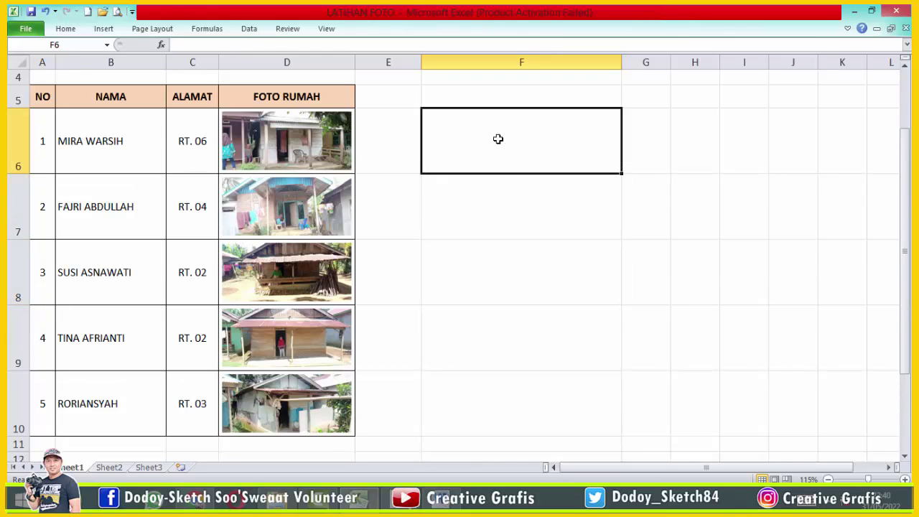